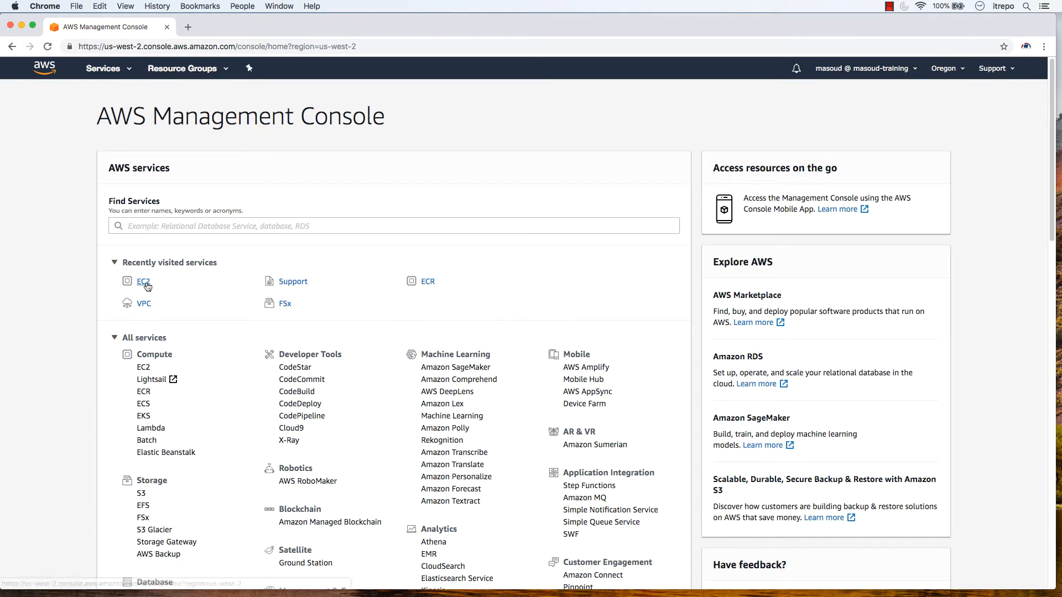
Inspect the Web-Server-01 instance's description in EC2, widening the Name column and enlarging the details area
{"action": "left_click", "coordinate": [144, 283]}
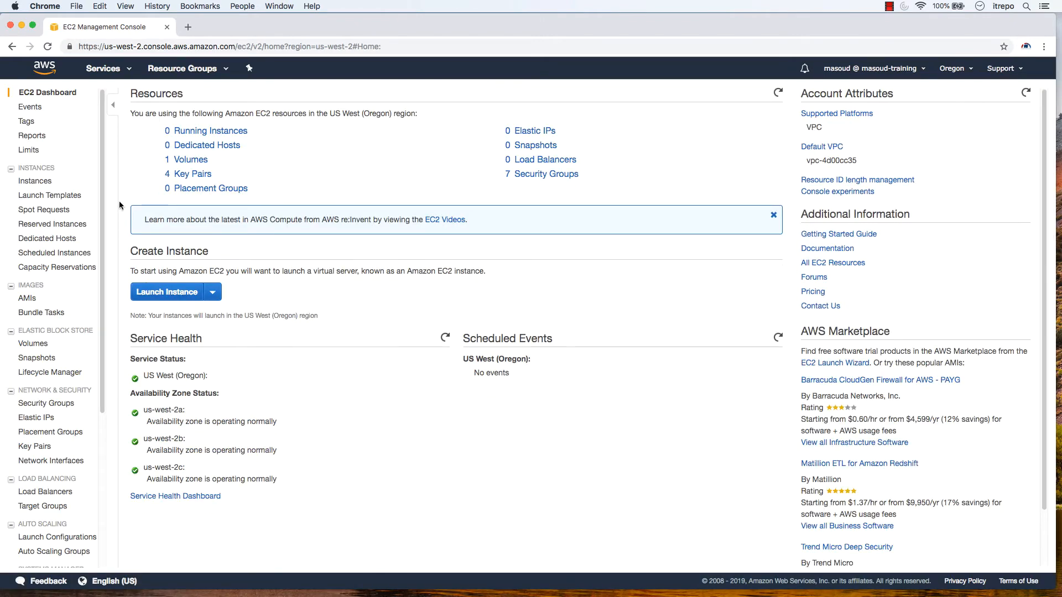
{"action": "left_click", "coordinate": [35, 182]}
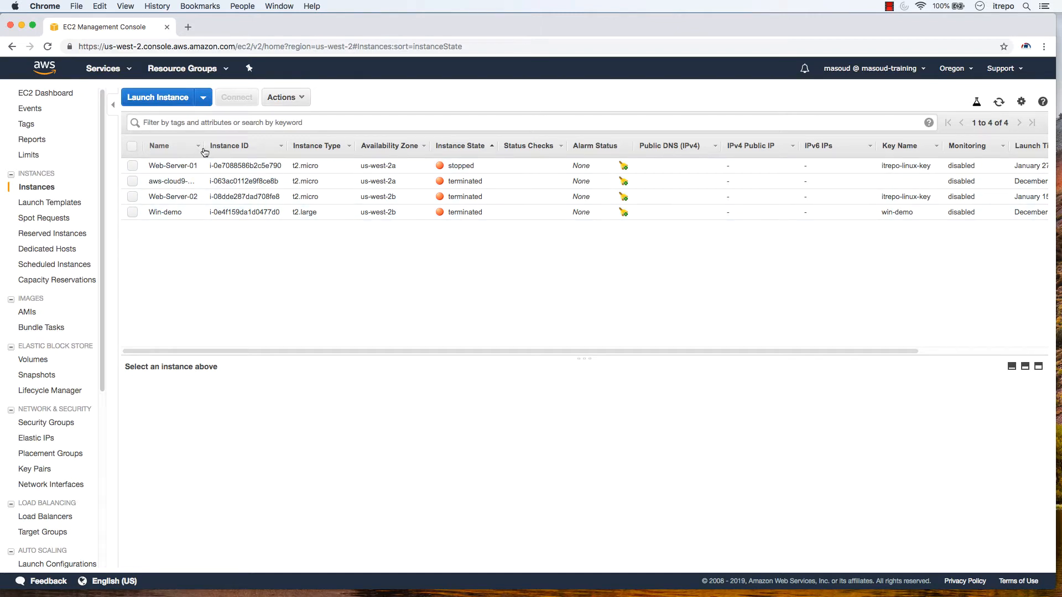
{"action": "left_click_drag", "start_coordinate": [202, 147], "coordinate": [220, 147]}
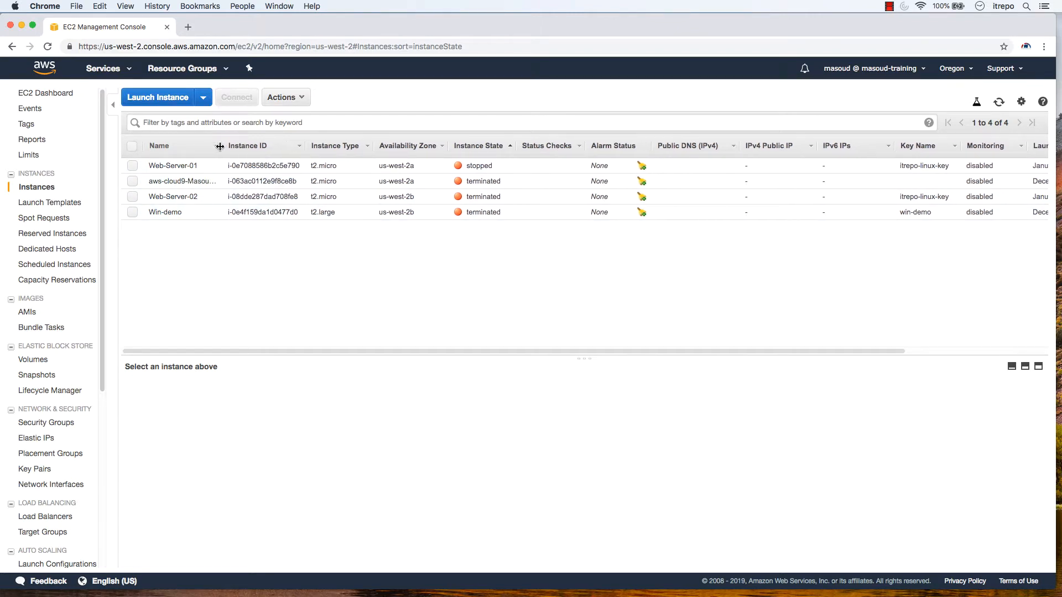
{"action": "left_click", "coordinate": [175, 166]}
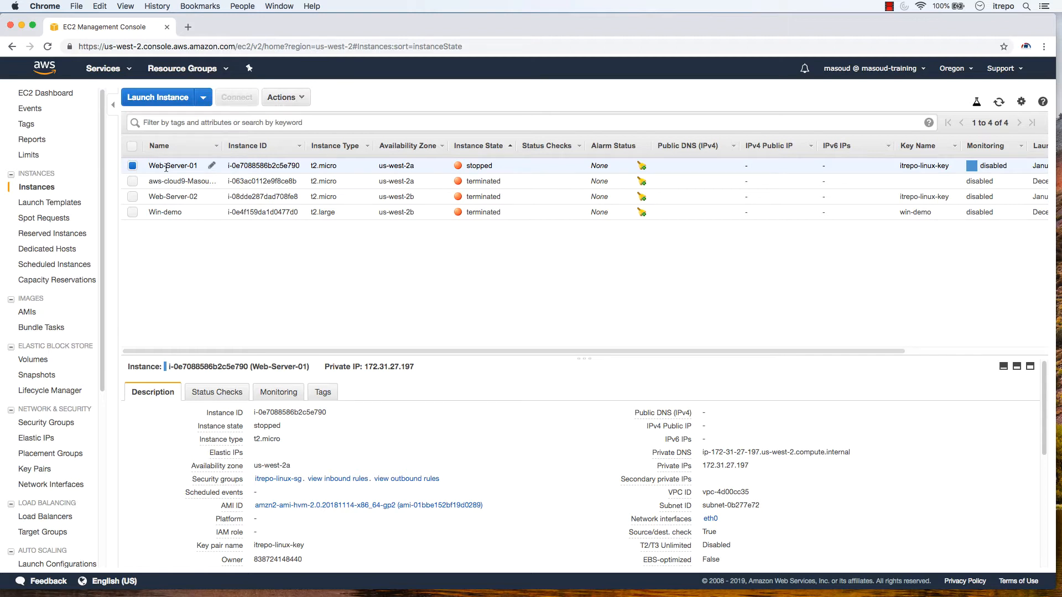
{"action": "left_click_drag", "start_coordinate": [206, 357], "coordinate": [208, 280]}
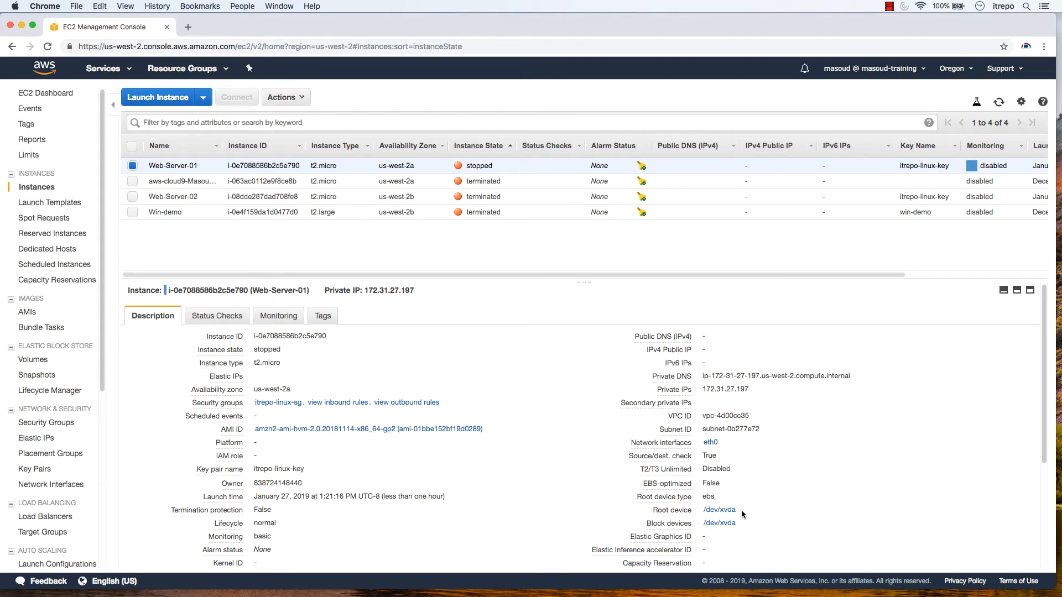
Start a snapshot of the EBS volume attached to Web-Server-01 and describe it as Mywebserversnap
{"action": "left_click", "coordinate": [35, 360]}
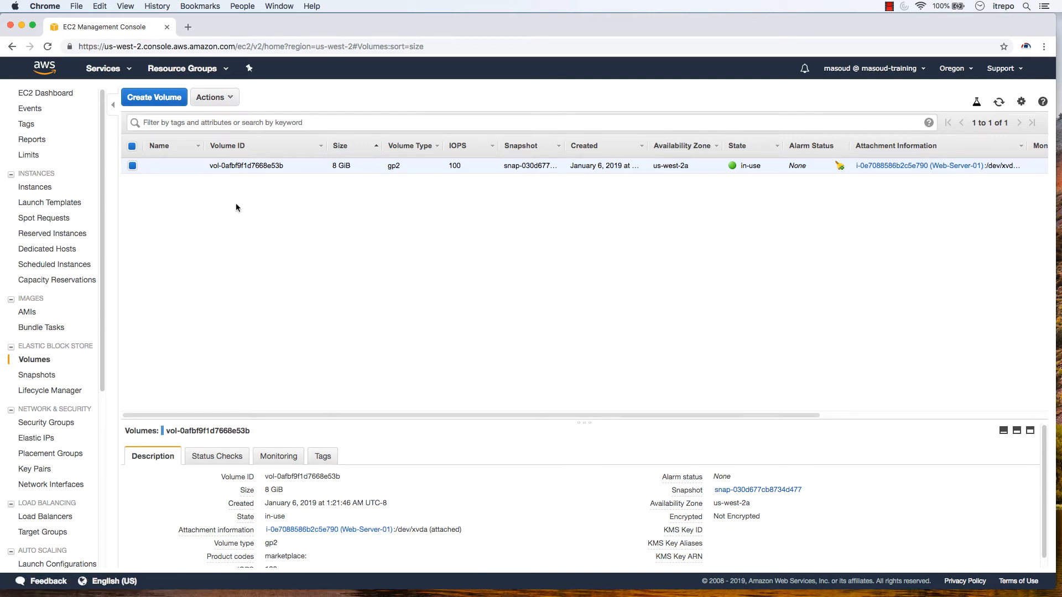
{"action": "right_click", "coordinate": [217, 169]}
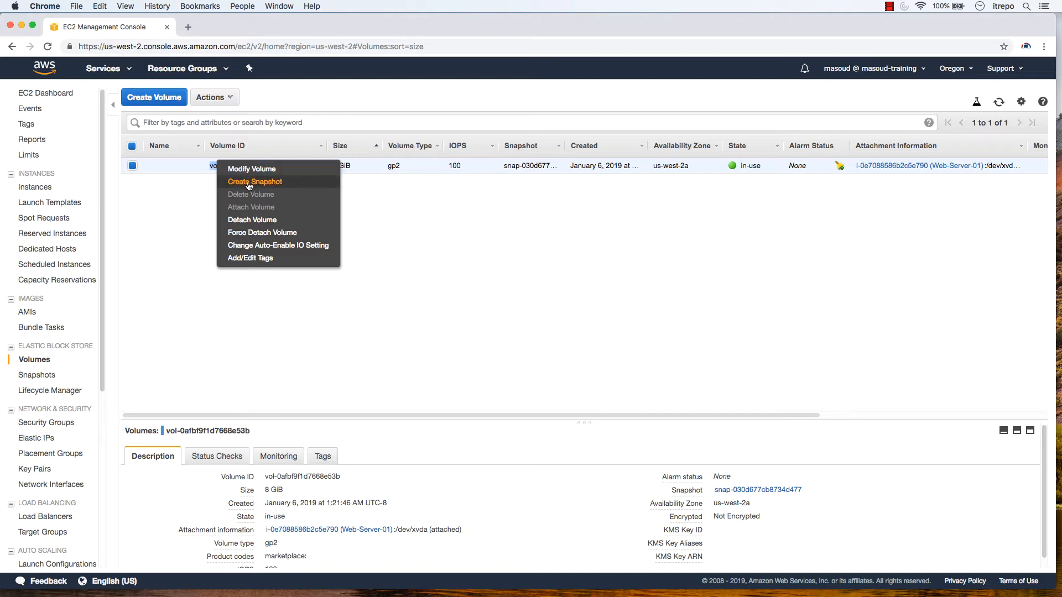
{"action": "left_click", "coordinate": [247, 182]}
{"action": "left_click", "coordinate": [214, 190]}
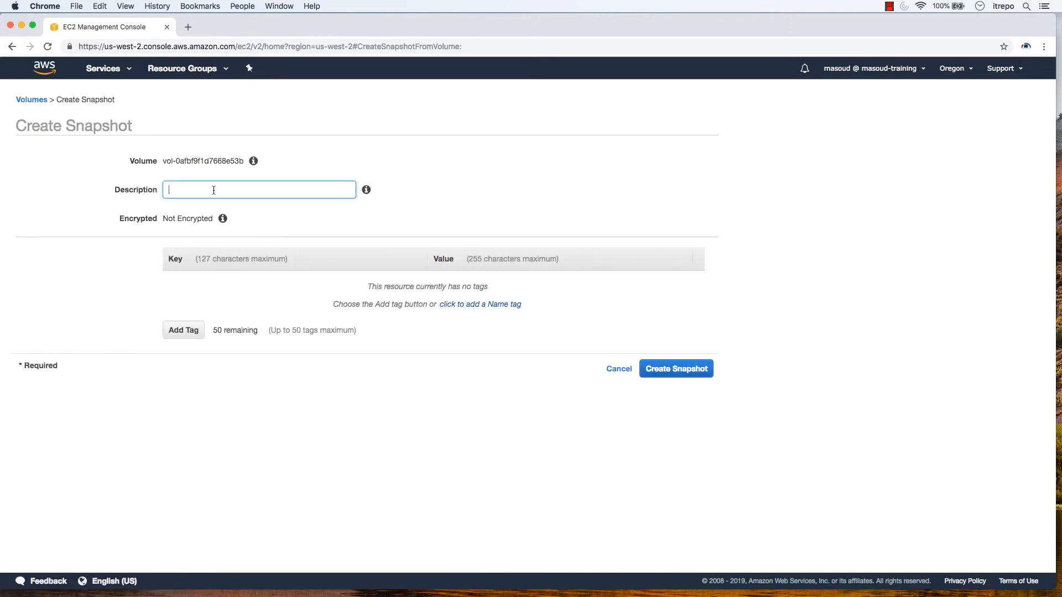
{"action": "type", "text": "Mywebserversnap"}
Add a tag with key name and value snapshot, and create the snapshot
{"action": "left_click", "coordinate": [184, 332]}
{"action": "type", "text": "name"}
{"action": "key", "text": "Tab"}
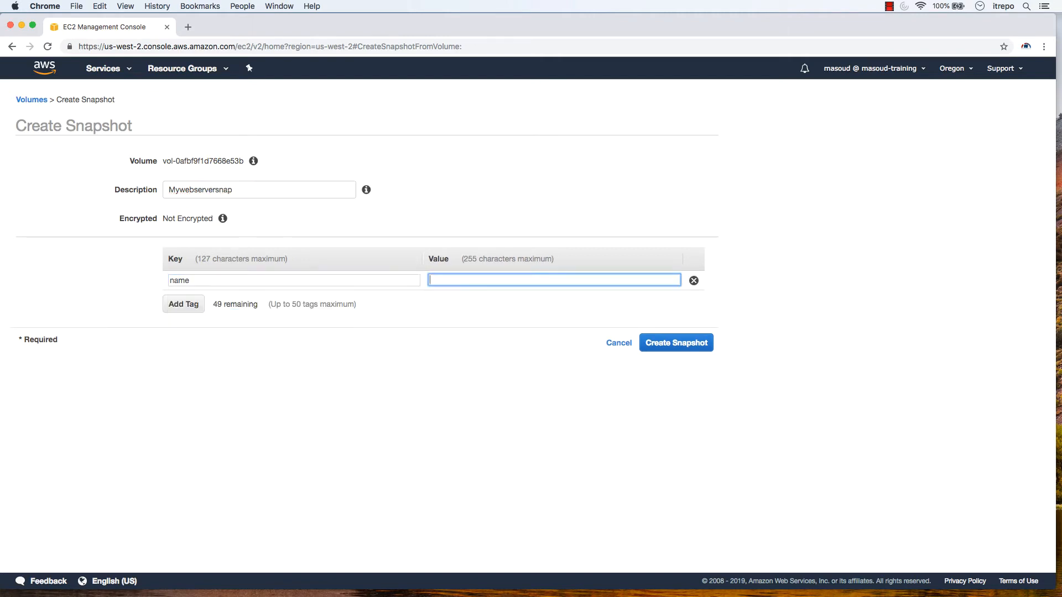
{"action": "type", "text": "snapshot"}
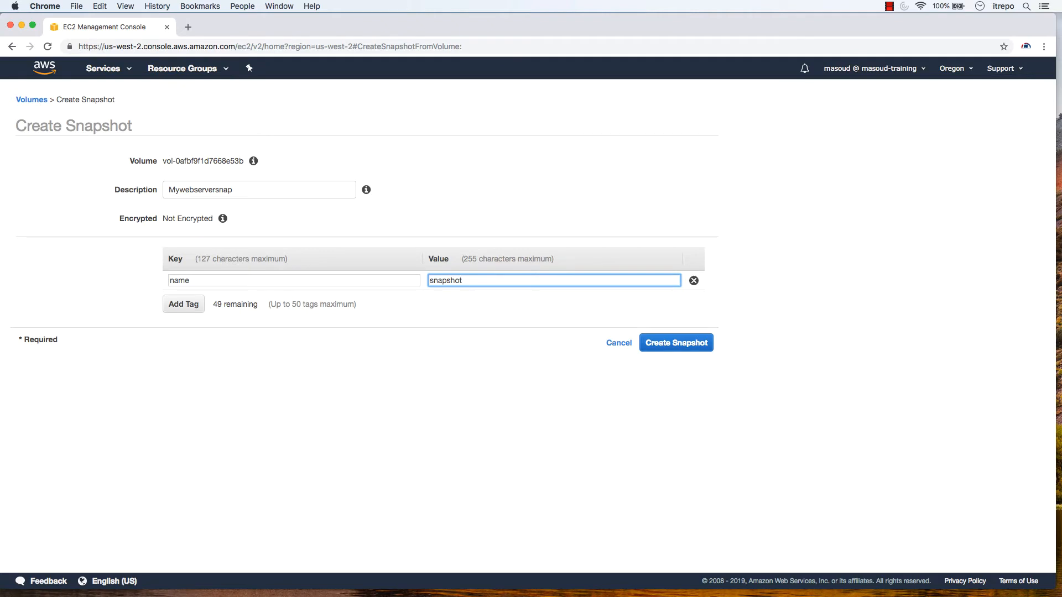
{"action": "left_click", "coordinate": [691, 342]}
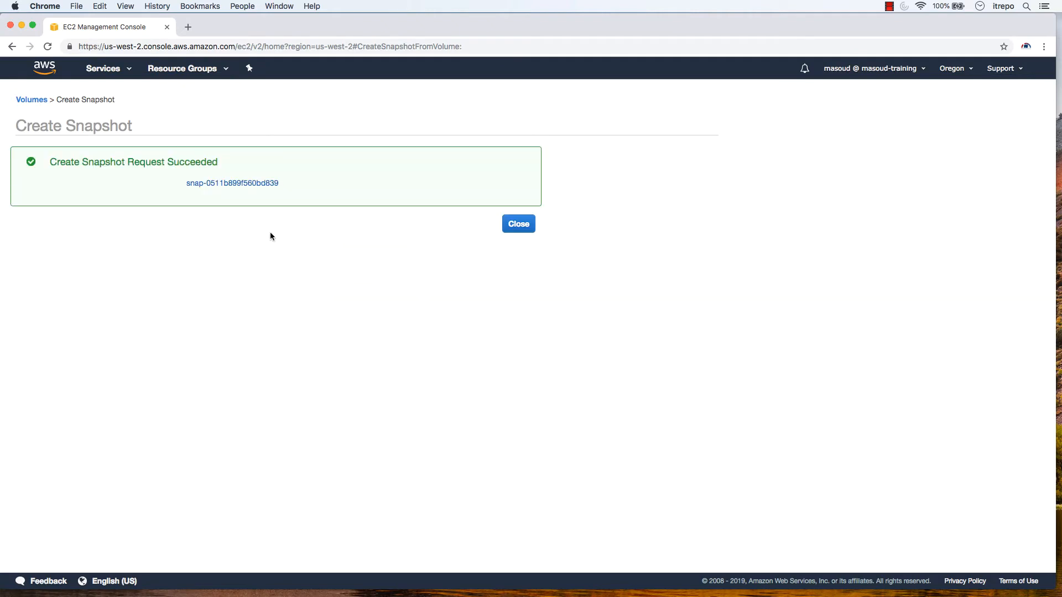
{"action": "left_click", "coordinate": [520, 224]}
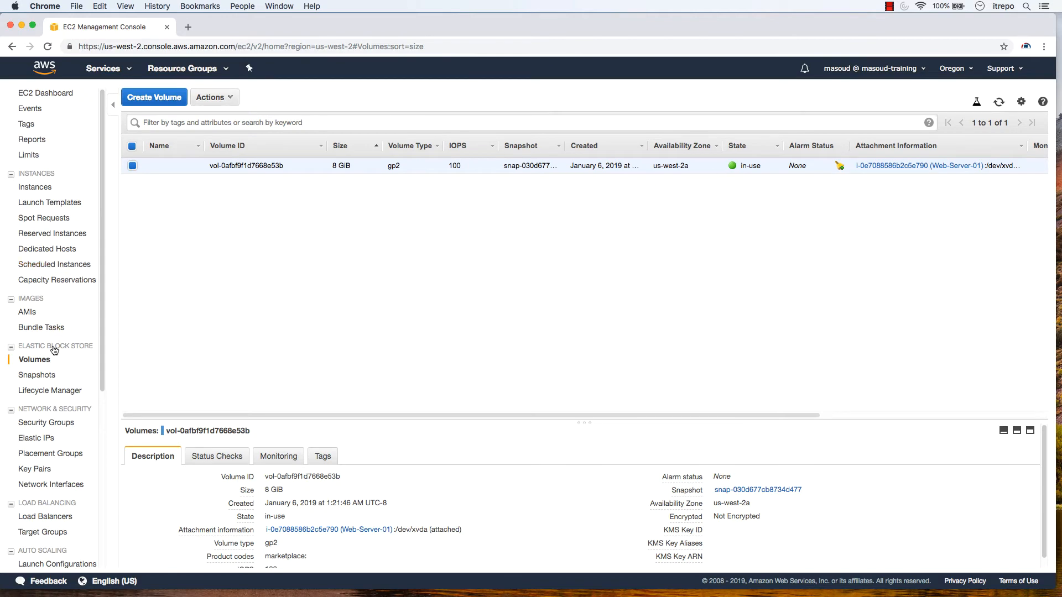
Check the new snapshot in the snapshots list and trace Web-Server-01's block device to its EBS volume, returning to the snapshots
{"action": "left_click", "coordinate": [54, 376]}
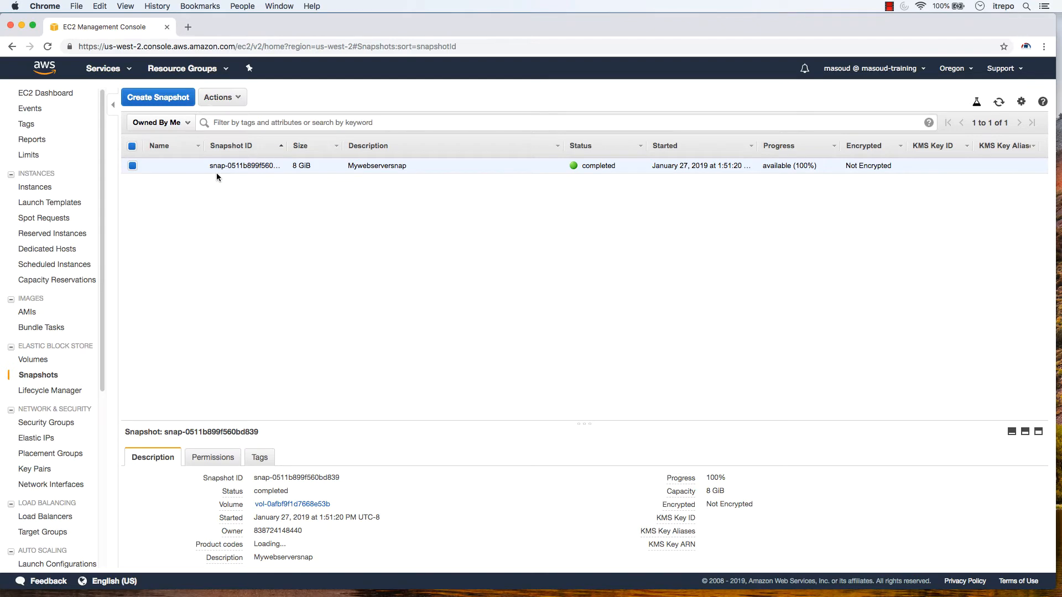
{"action": "left_click", "coordinate": [46, 93]}
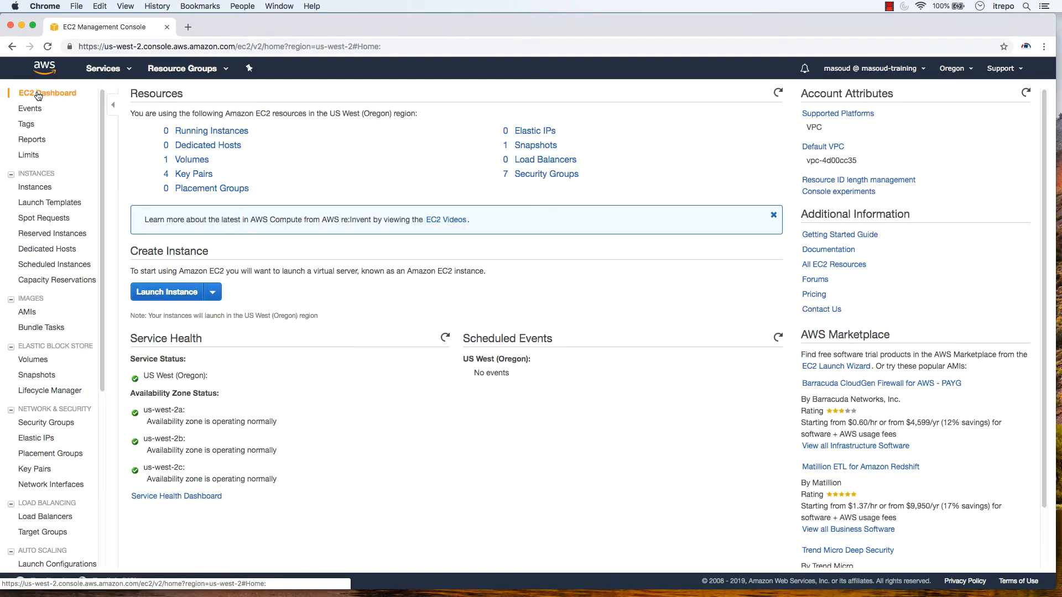
{"action": "left_click", "coordinate": [192, 131]}
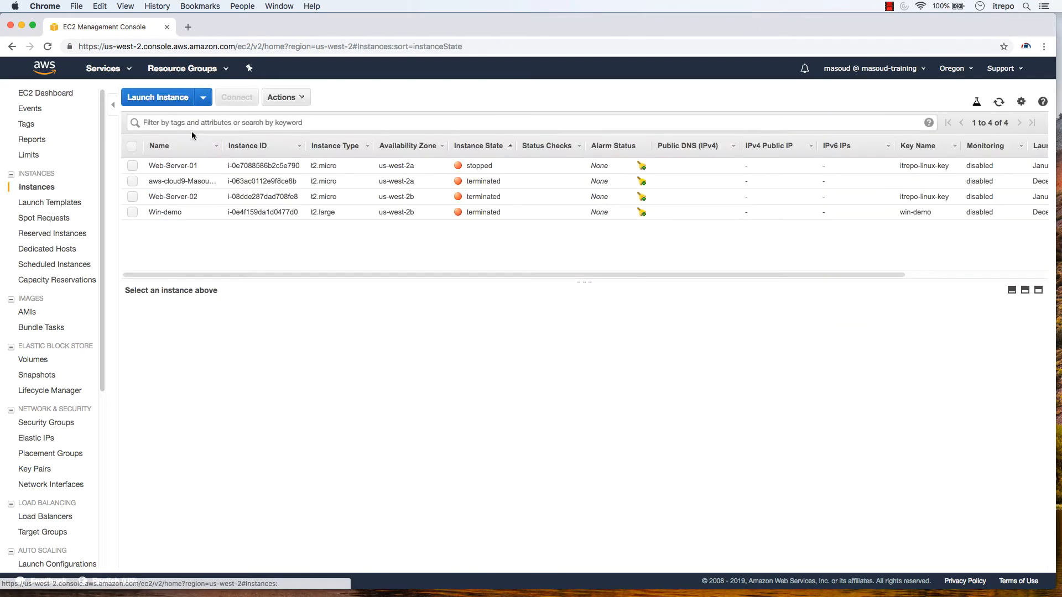
{"action": "left_click", "coordinate": [182, 166]}
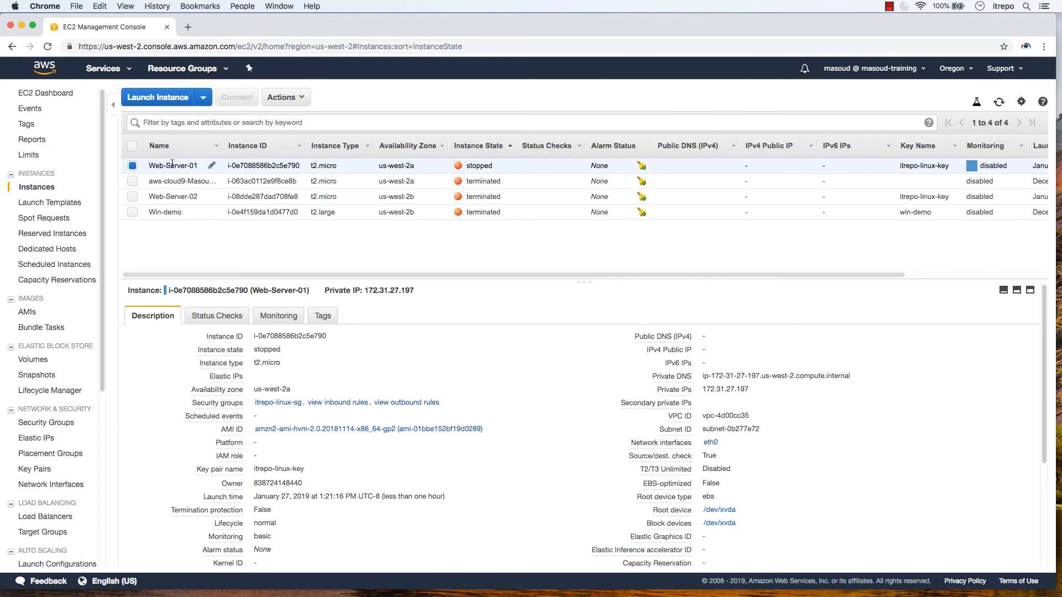
{"action": "mouse_move", "coordinate": [718, 513]}
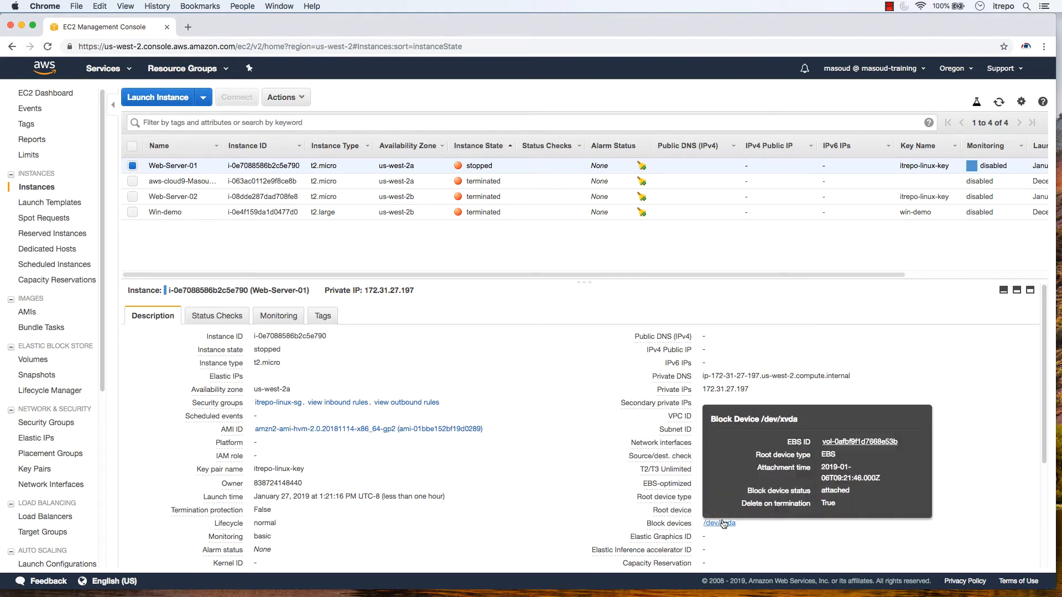
{"action": "left_click", "coordinate": [831, 442]}
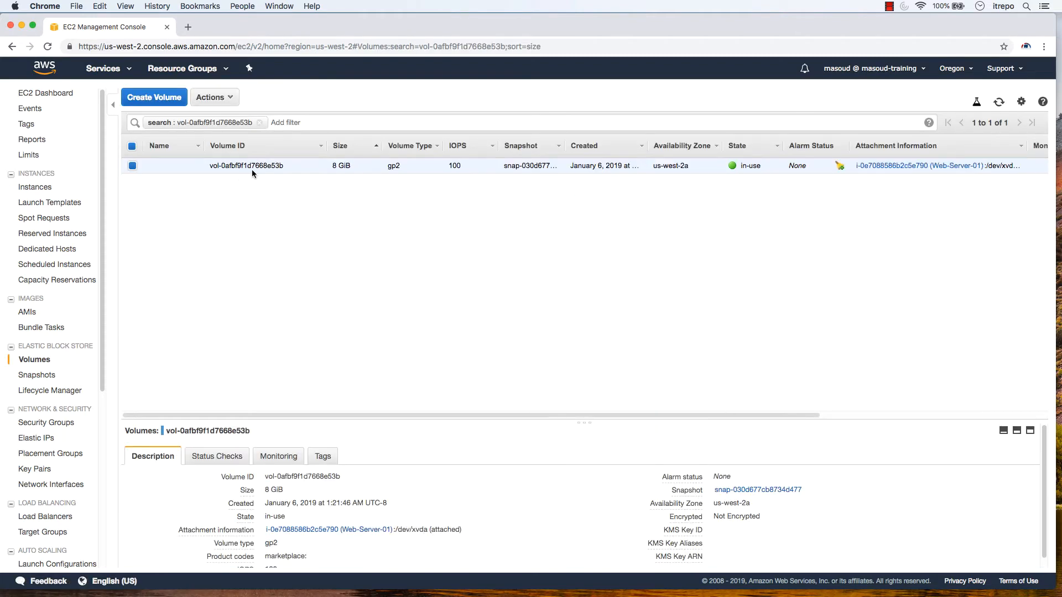
{"action": "left_click", "coordinate": [44, 376]}
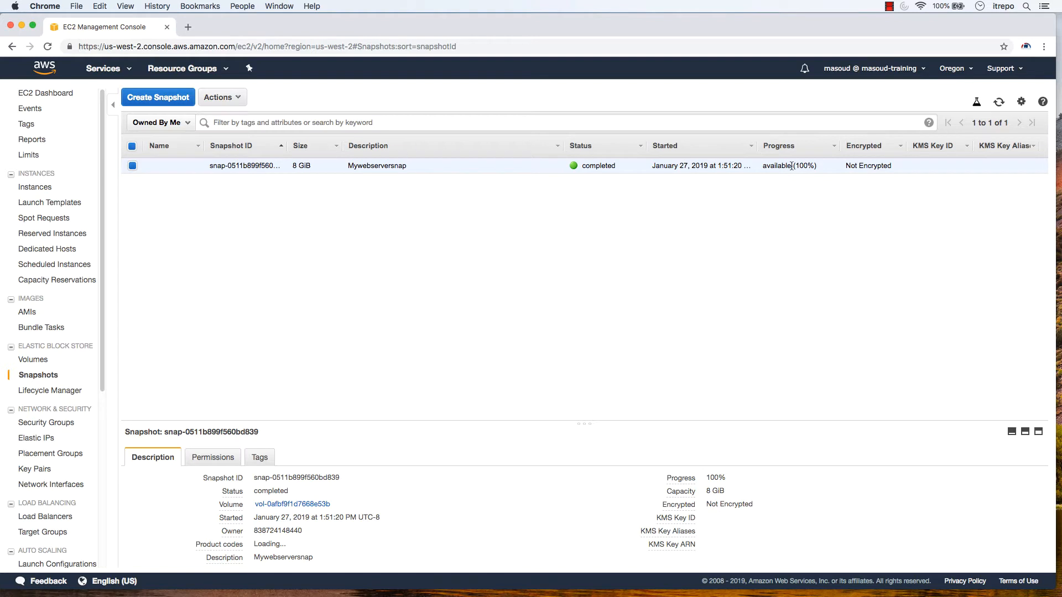
{"action": "left_click", "coordinate": [972, 72]}
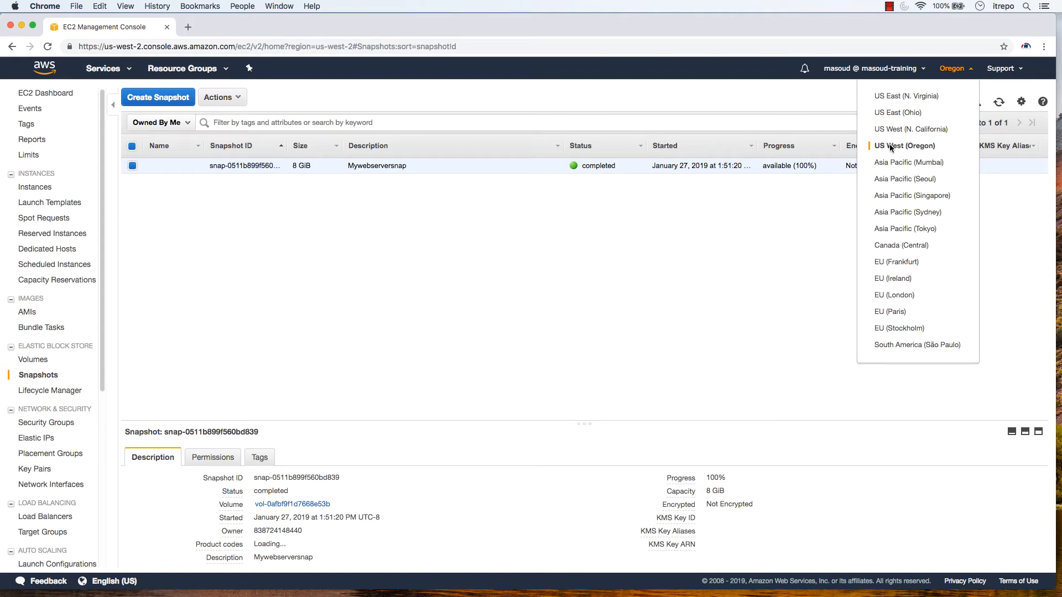
{"action": "left_click", "coordinate": [347, 263]}
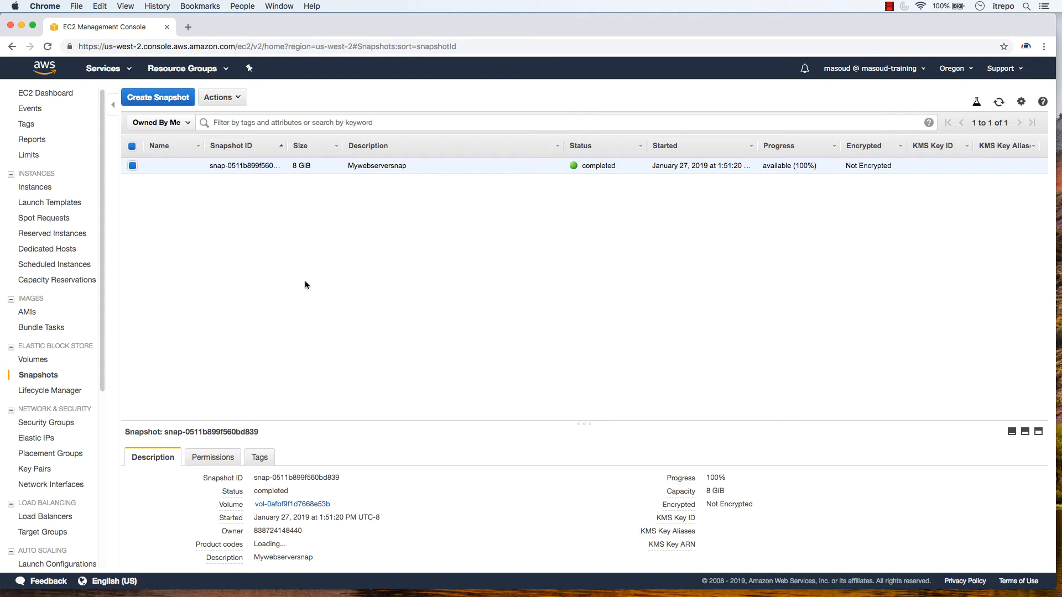
Copy the Mywebserversnap snapshot to US East (N. Virginia), encrypted with the default aws/ebs master key
{"action": "right_click", "coordinate": [232, 167]}
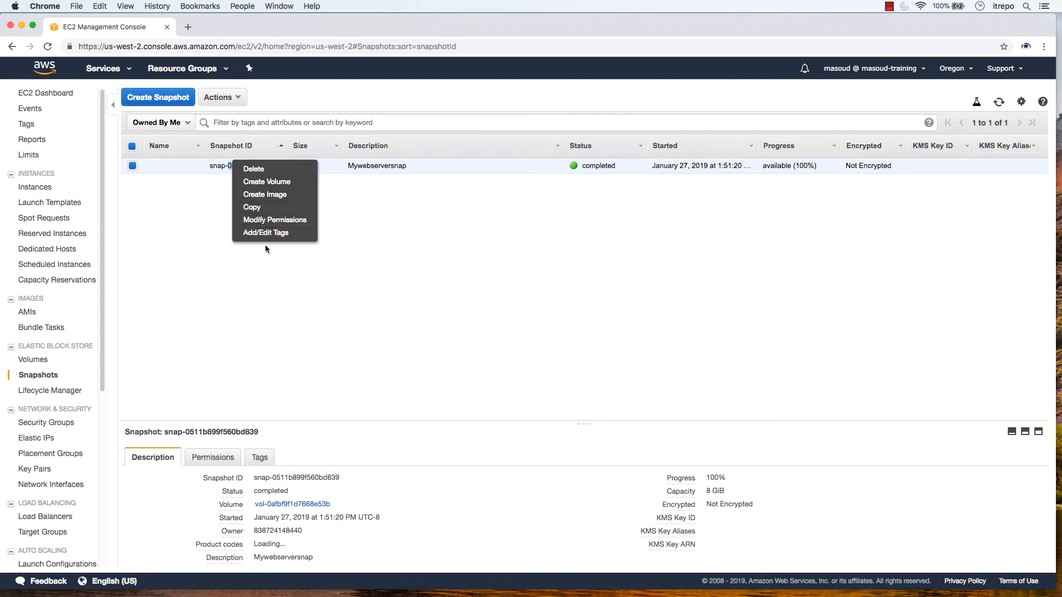
{"action": "left_click", "coordinate": [259, 211]}
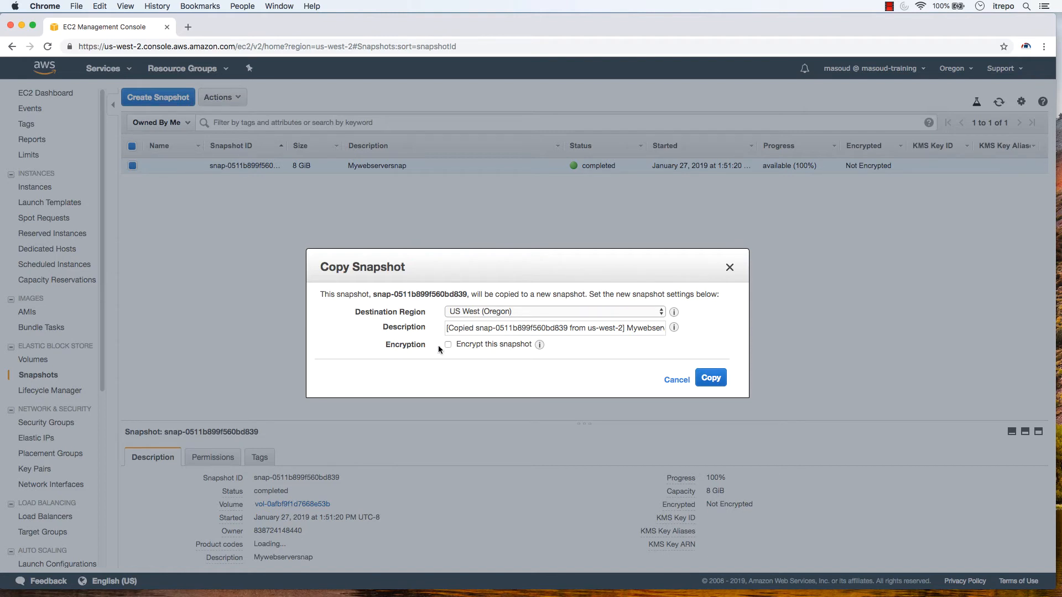
{"action": "left_click", "coordinate": [660, 312]}
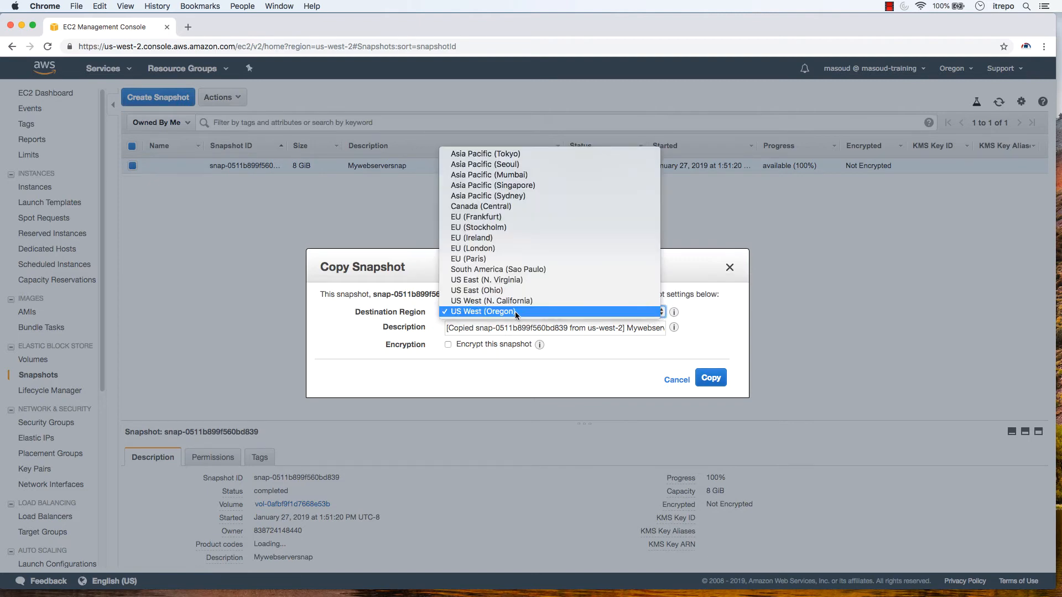
{"action": "left_click", "coordinate": [482, 280]}
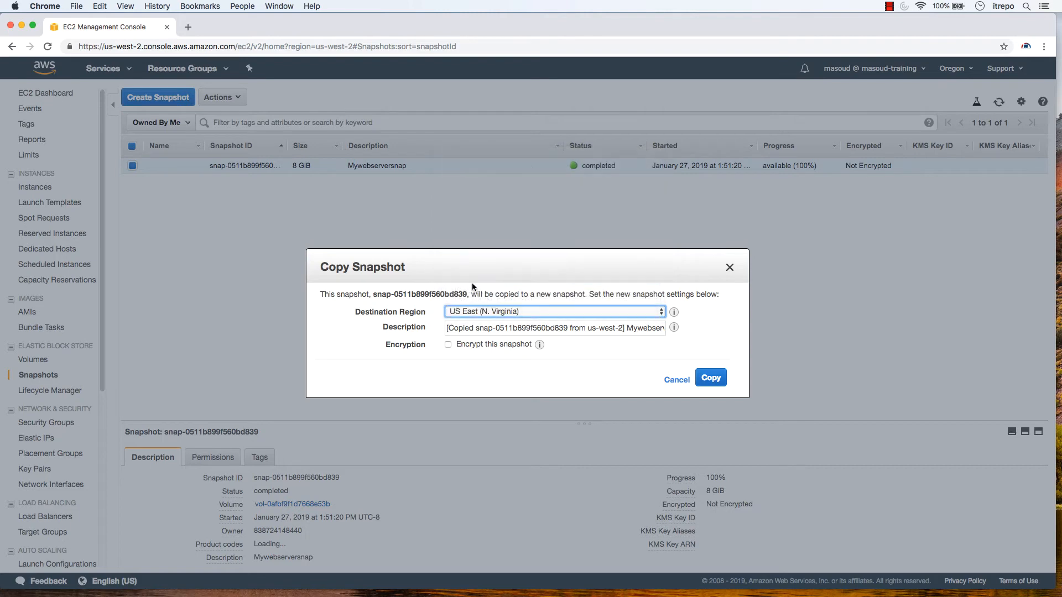
{"action": "left_click", "coordinate": [448, 344]}
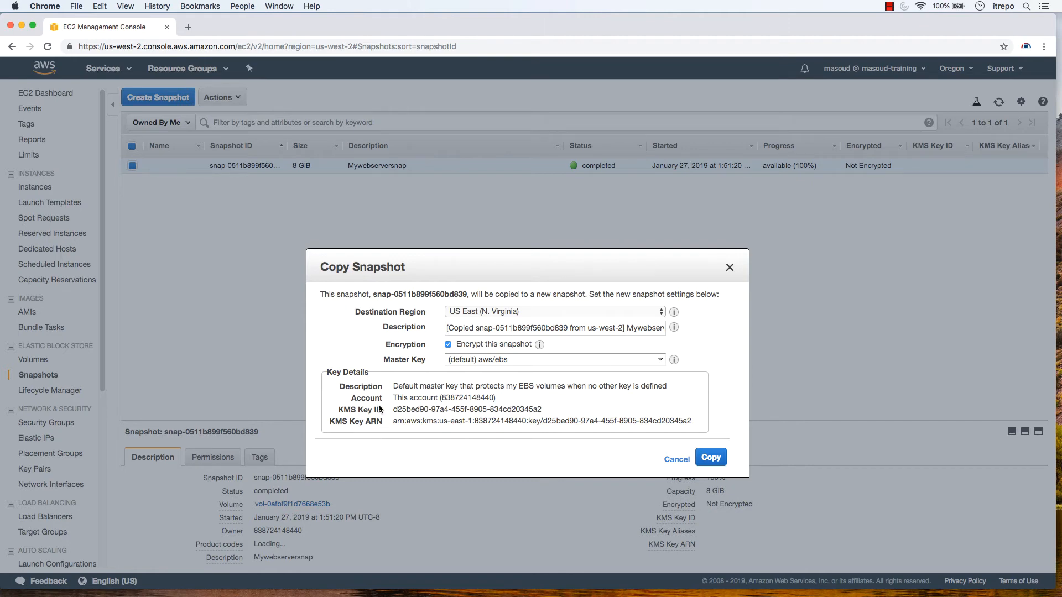
{"action": "left_click", "coordinate": [711, 457]}
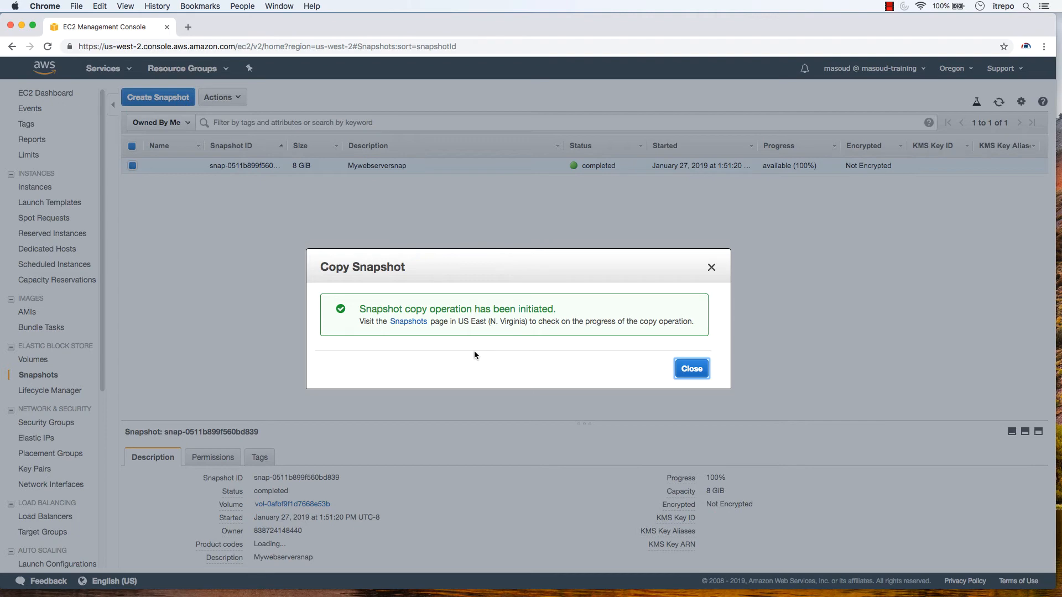
{"action": "left_click", "coordinate": [692, 369]}
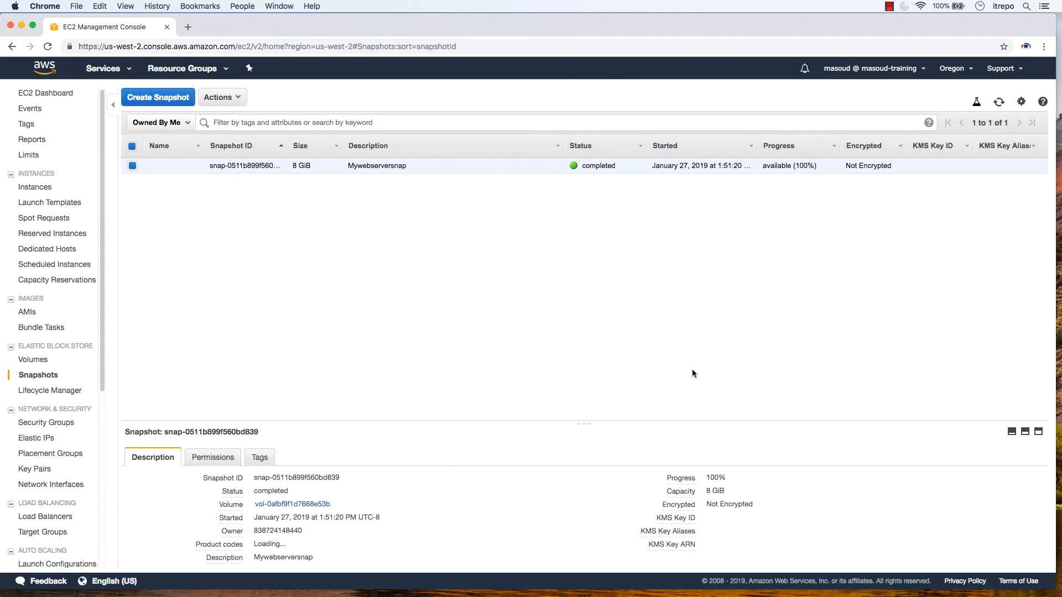
Switch the console to the US East (N. Virginia) region and check the copied snapshot's progress and encryption
{"action": "left_click", "coordinate": [952, 68]}
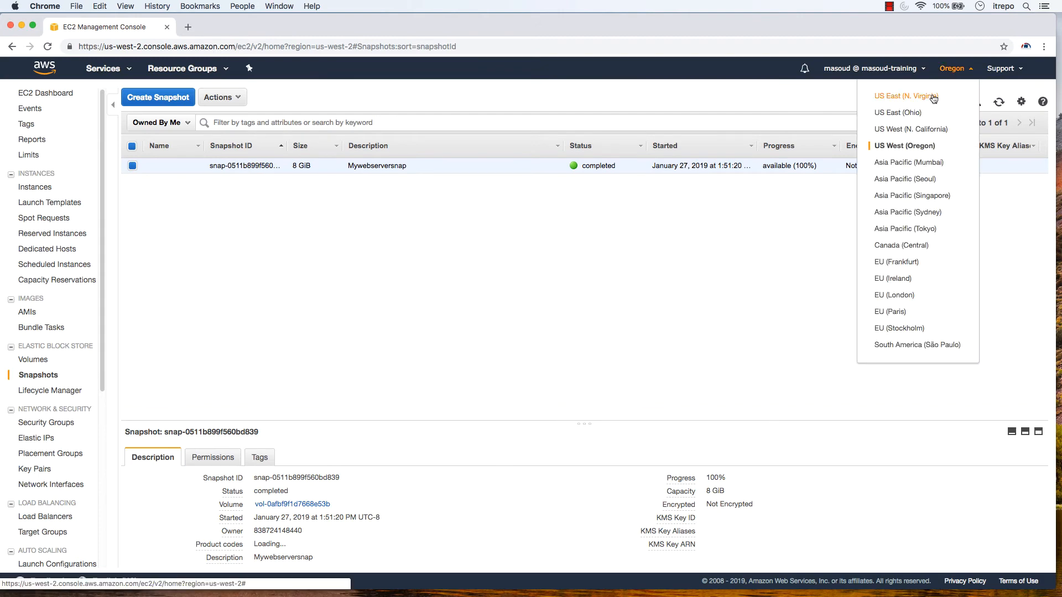
{"action": "left_click", "coordinate": [892, 101]}
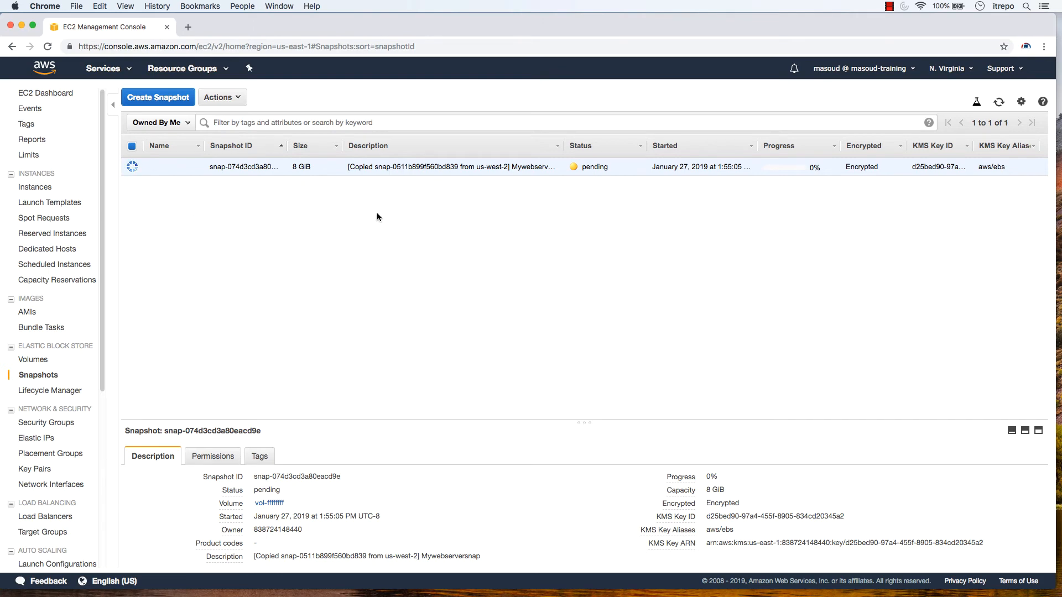
{"action": "left_click", "coordinate": [939, 70]}
{"action": "left_click_drag", "start_coordinate": [710, 504], "coordinate": [742, 505]}
{"action": "left_click", "coordinate": [895, 29]}
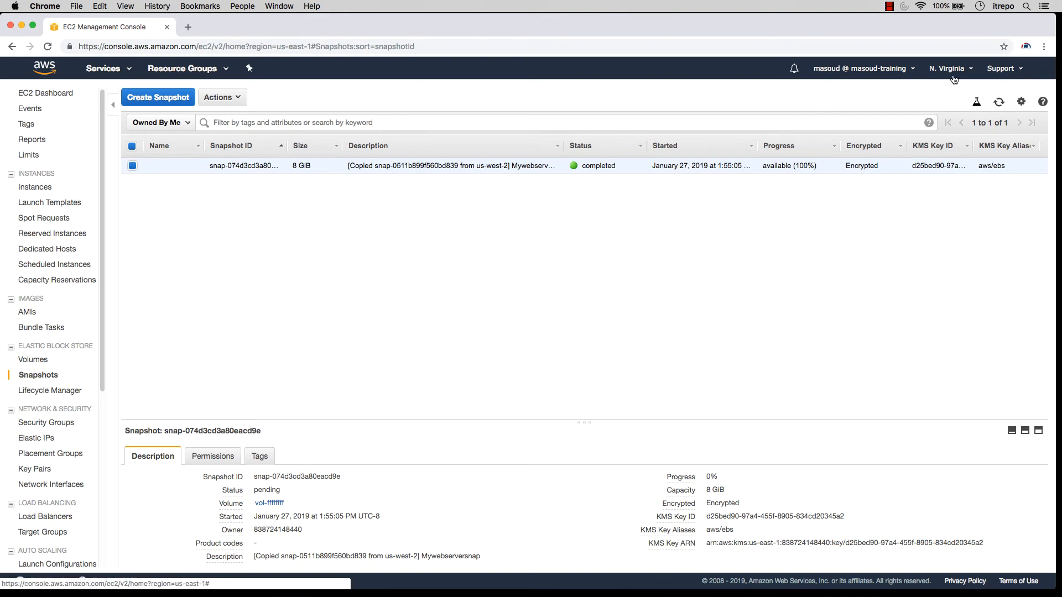
Start creating an image from the encrypted snapshot copy and name it MyenImage
{"action": "right_click", "coordinate": [243, 170]}
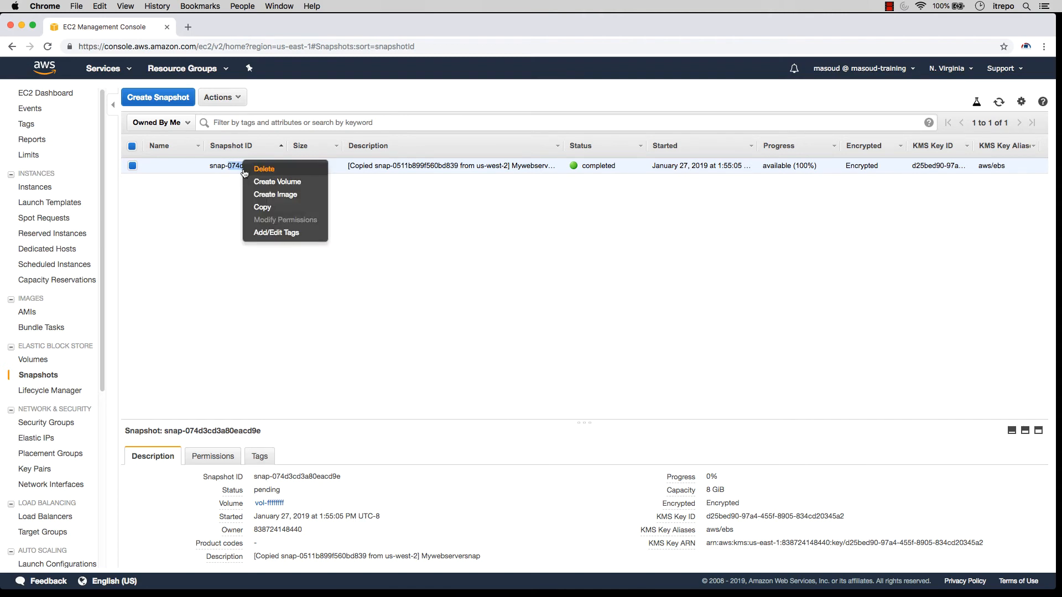
{"action": "left_click", "coordinate": [275, 196]}
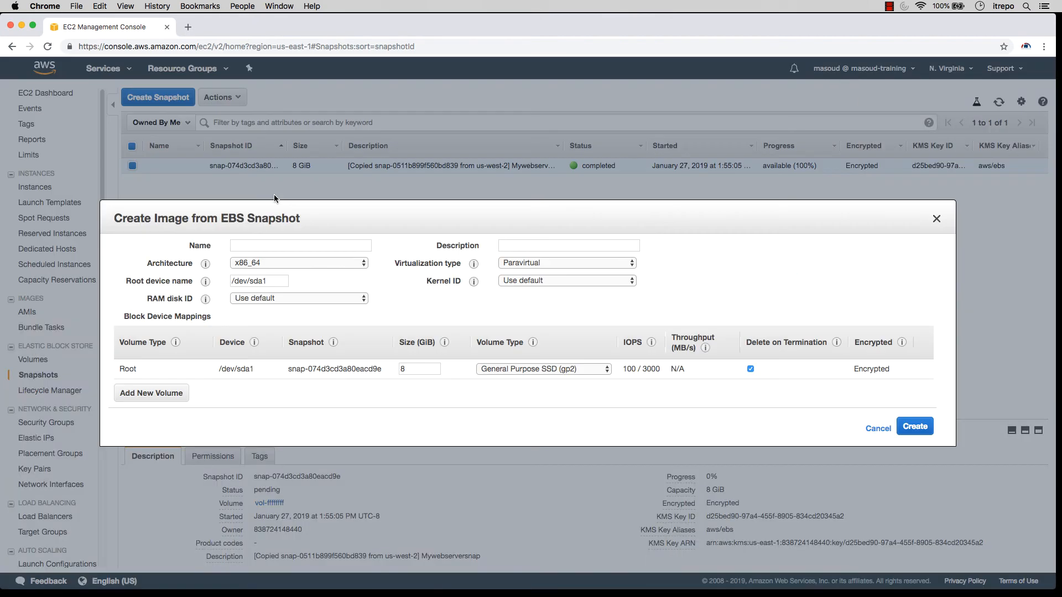
{"action": "left_click", "coordinate": [257, 247]}
{"action": "type", "text": "My"}
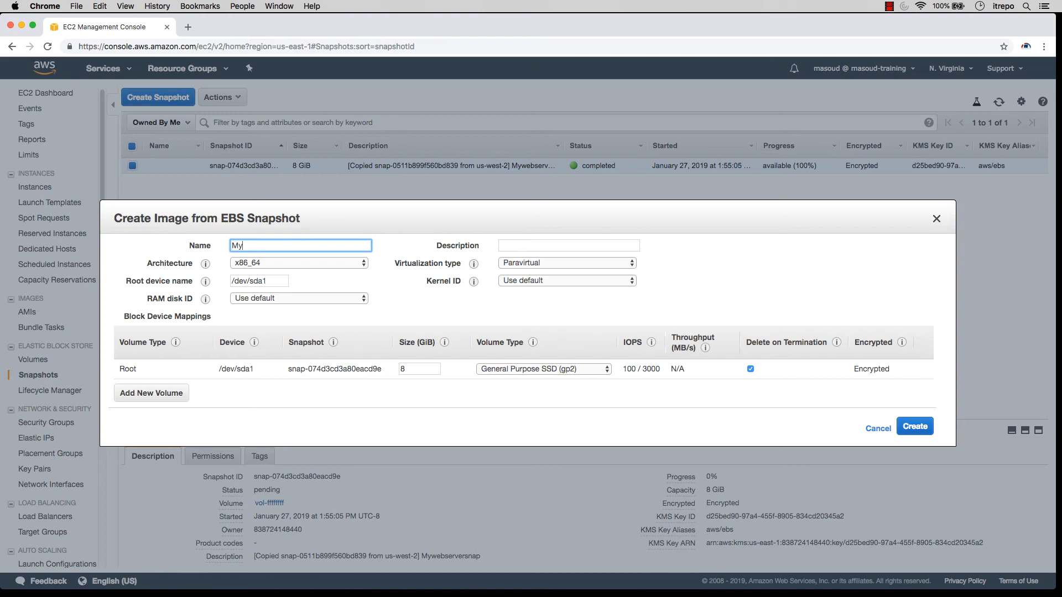
{"action": "type", "text": "enImage"}
Copy the image name into the description as MyenImage, create the image and dismiss the confirmation
{"action": "double_click", "coordinate": [268, 246]}
{"action": "right_click", "coordinate": [269, 246]}
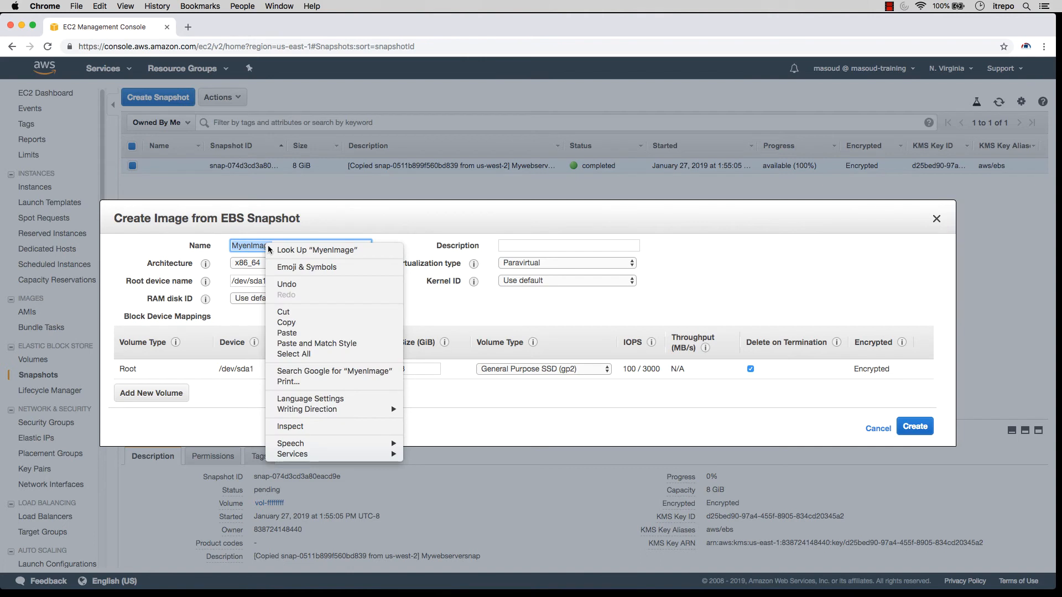
{"action": "left_click", "coordinate": [303, 323]}
{"action": "left_click", "coordinate": [512, 246]}
{"action": "right_click", "coordinate": [515, 244]}
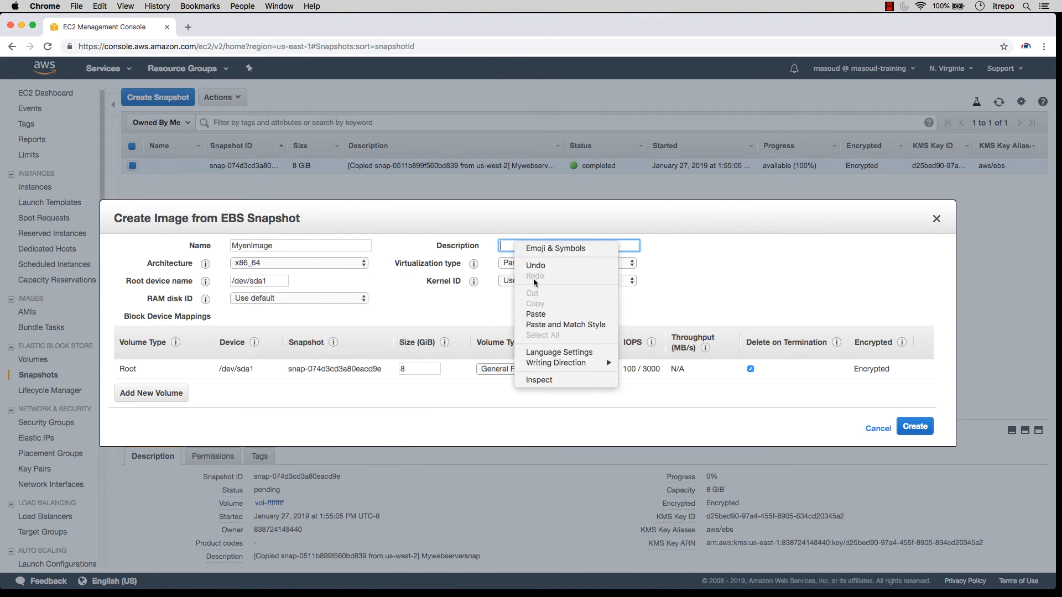
{"action": "left_click", "coordinate": [535, 314]}
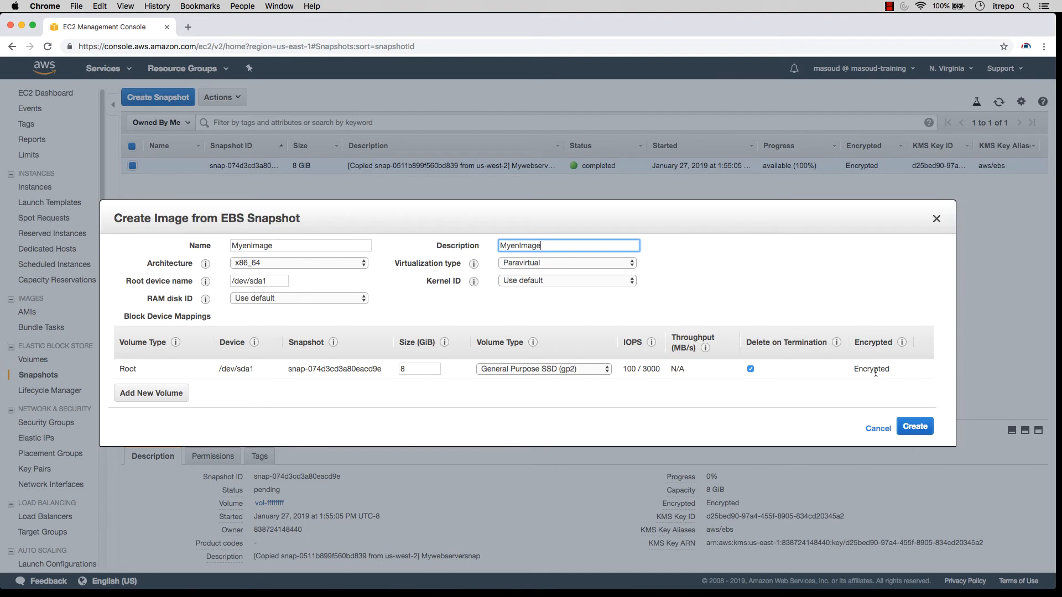
{"action": "left_click", "coordinate": [915, 428]}
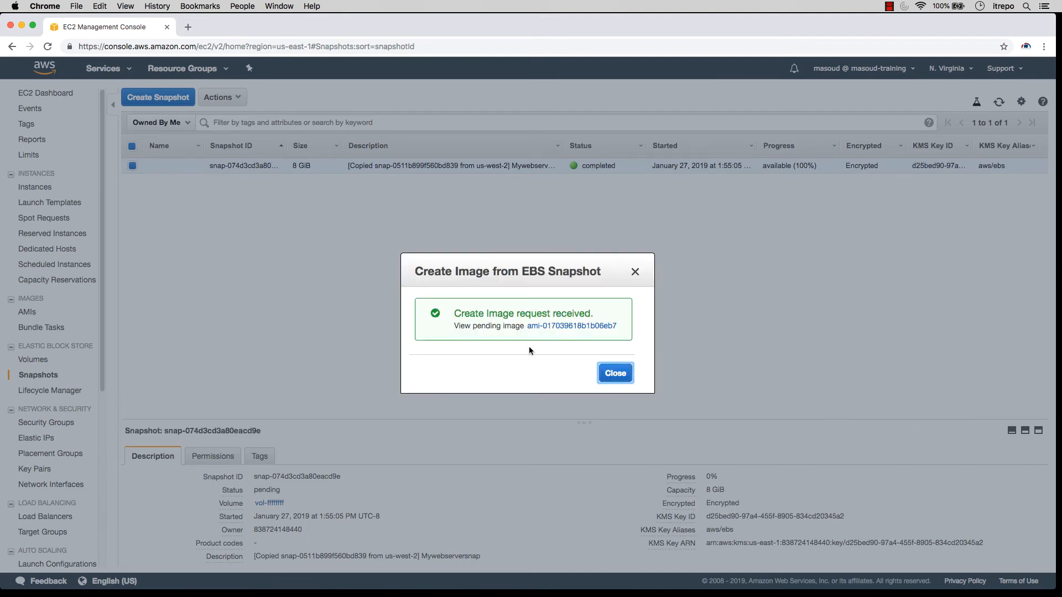
{"action": "left_click", "coordinate": [616, 373]}
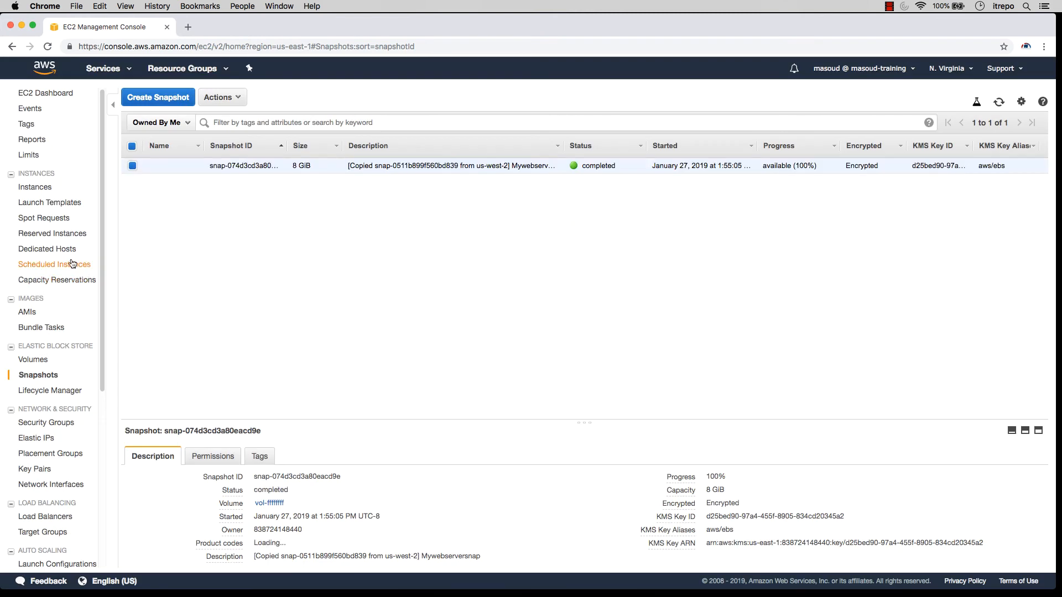
Start an instance launch from the MyenImage AMI and advance to the storage settings to check the root volume's encryption
{"action": "left_click", "coordinate": [29, 313]}
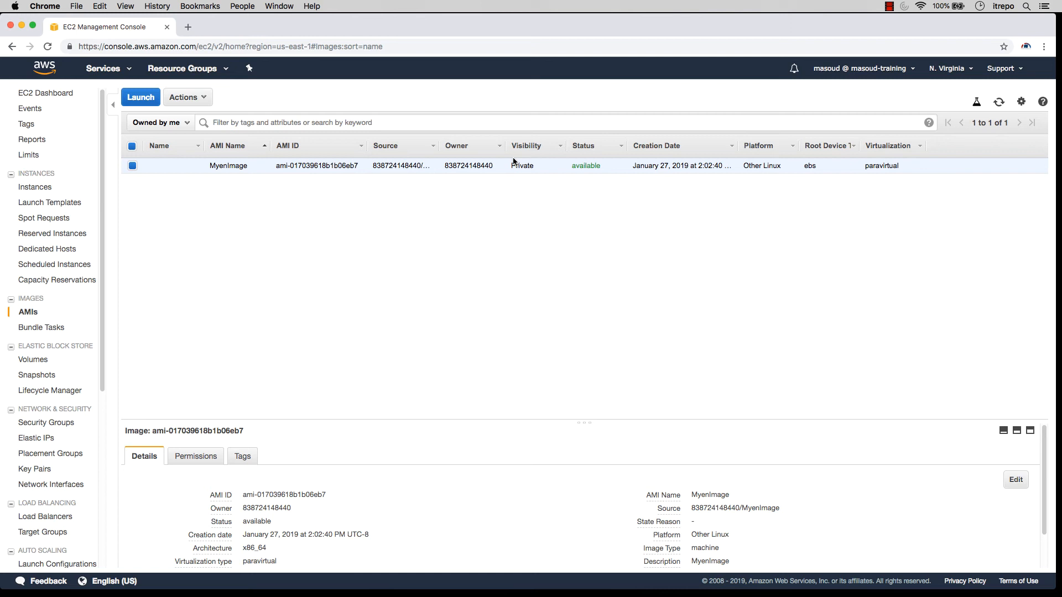
{"action": "right_click", "coordinate": [164, 169]}
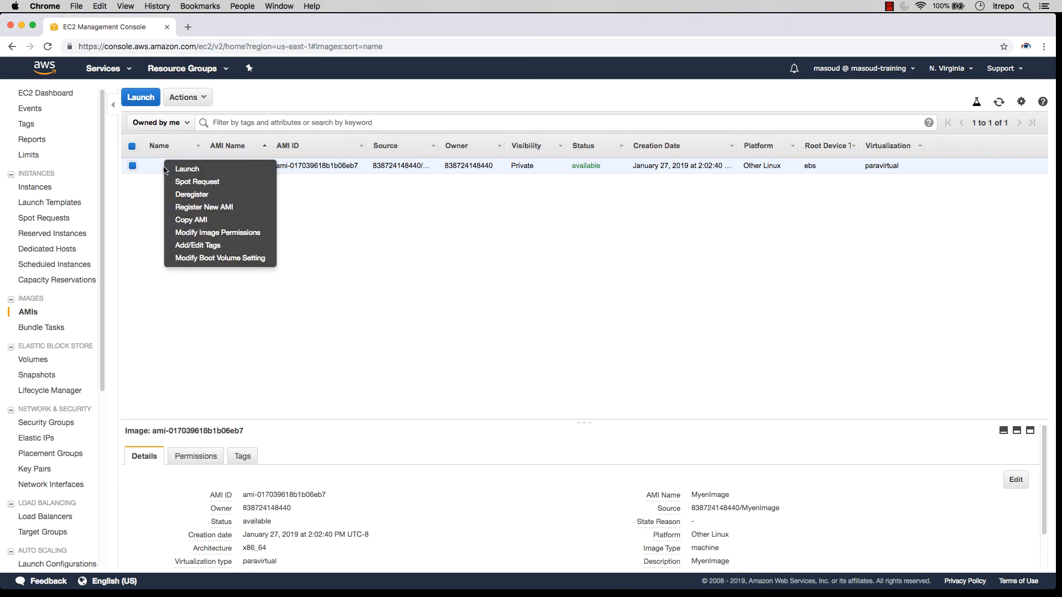
{"action": "left_click", "coordinate": [186, 168]}
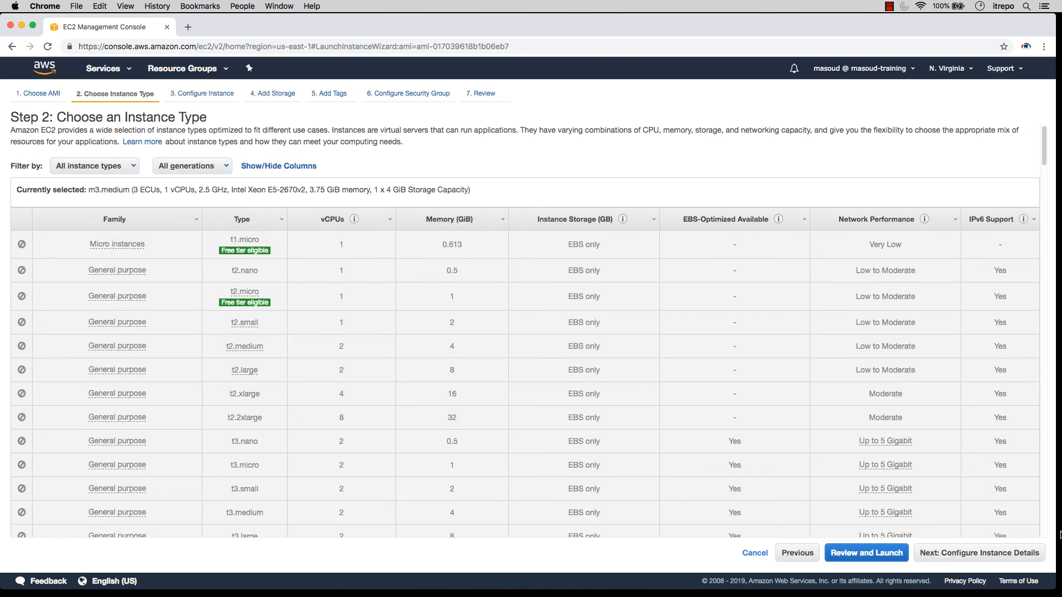
{"action": "left_click", "coordinate": [972, 555]}
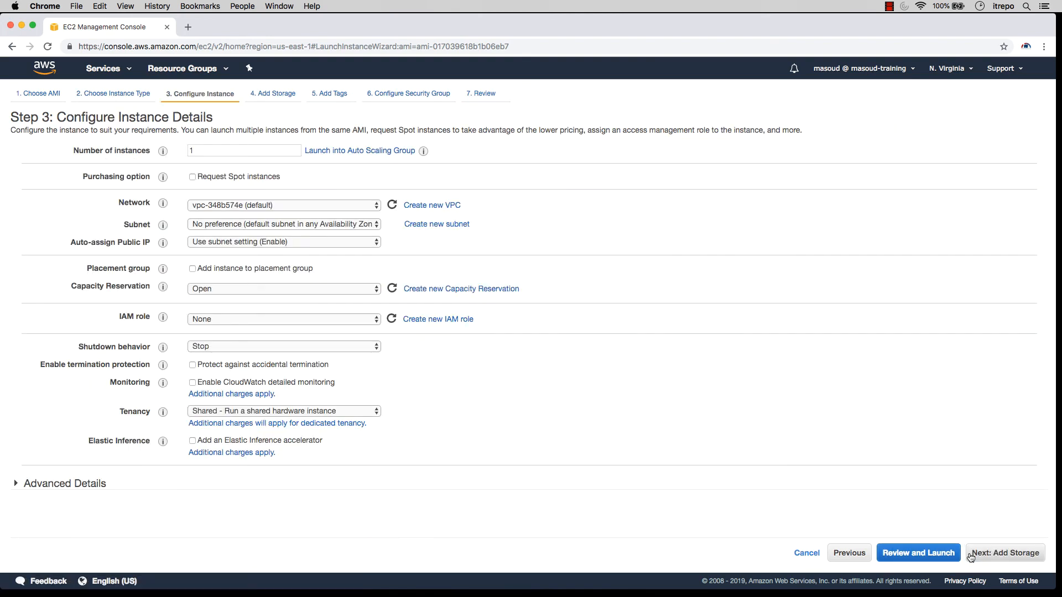
{"action": "left_click", "coordinate": [971, 555]}
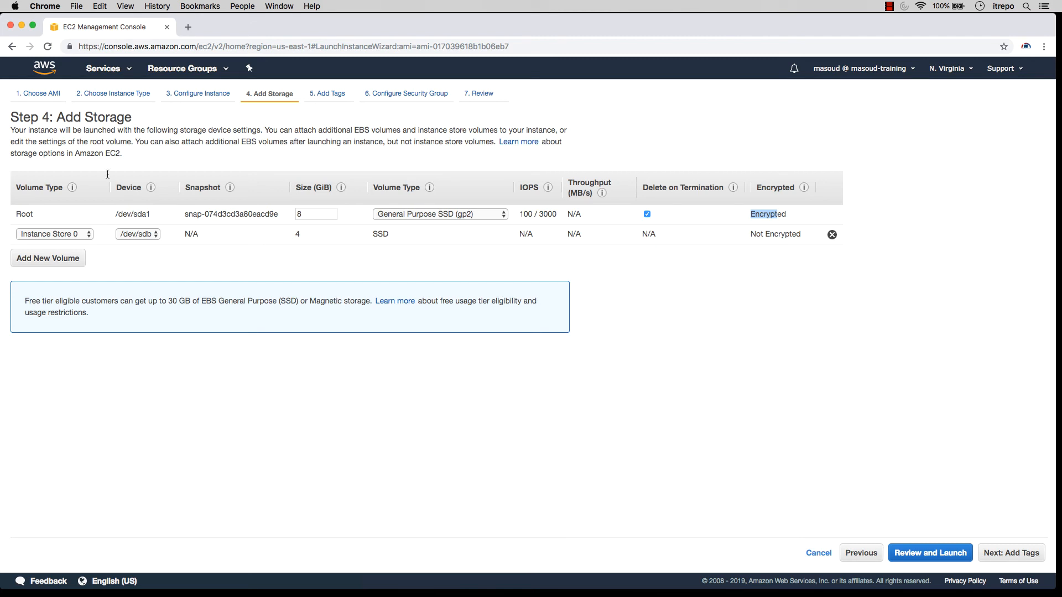
Start a new instance launch from the EC2 dashboard and browse the AMIs under My AMIs, AWS Marketplace and Community AMIs
{"action": "left_click", "coordinate": [105, 69]}
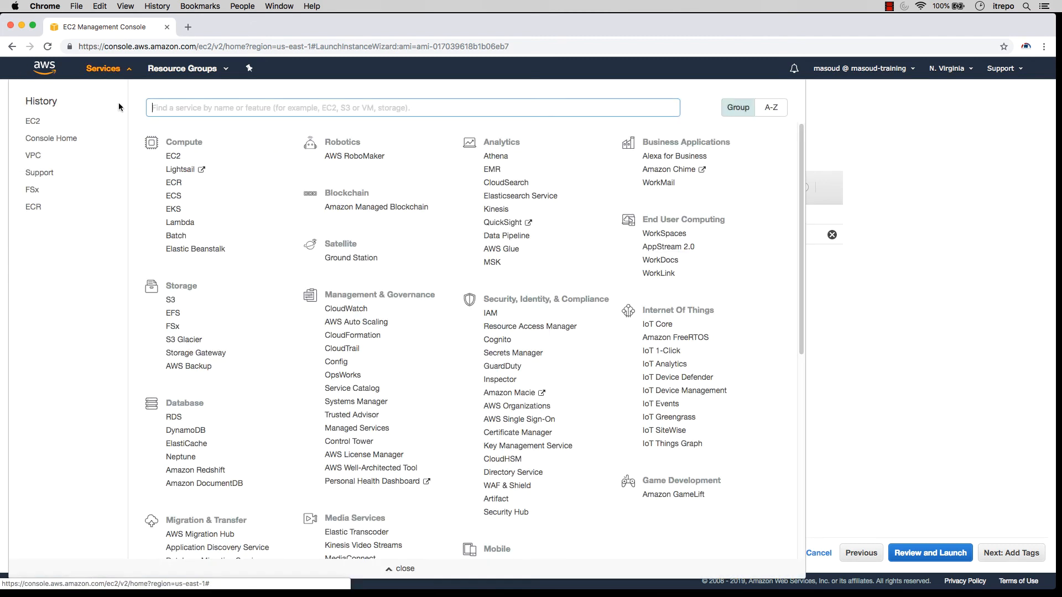
{"action": "left_click", "coordinate": [173, 157]}
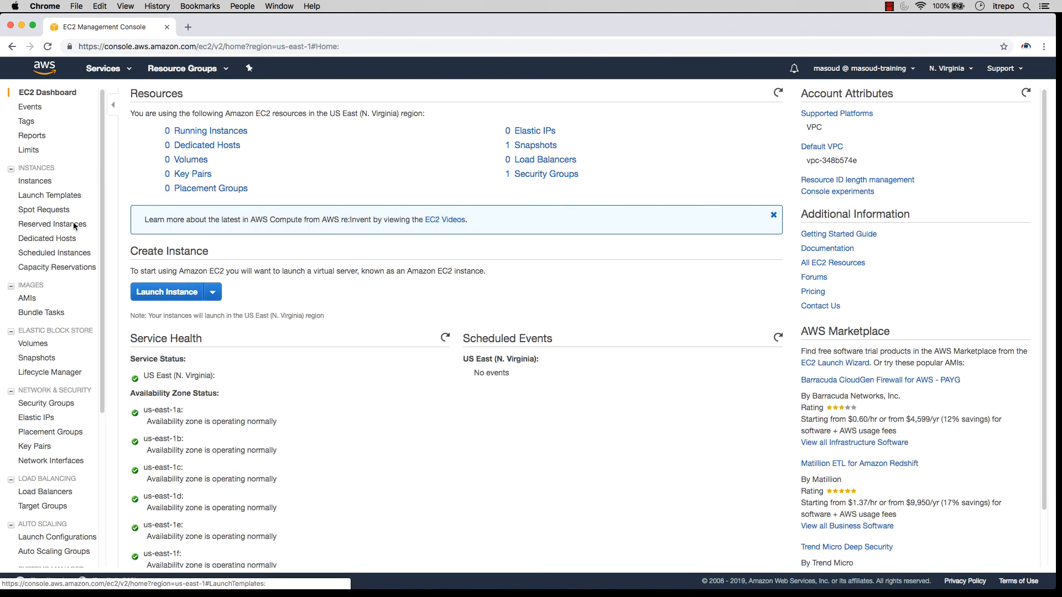
{"action": "left_click", "coordinate": [153, 293]}
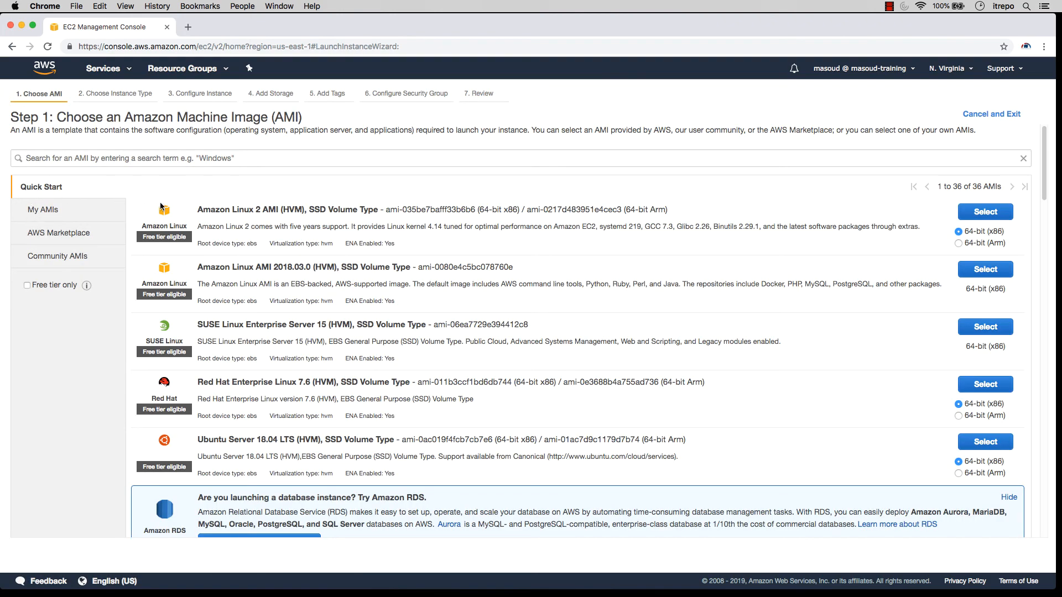
{"action": "left_click", "coordinate": [45, 210]}
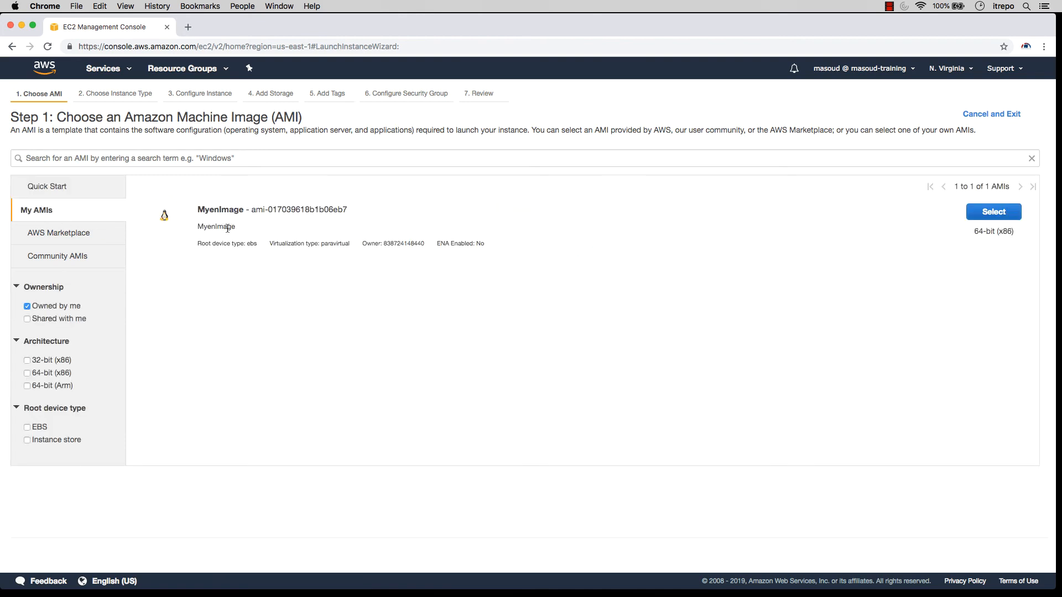
{"action": "left_click", "coordinate": [54, 233]}
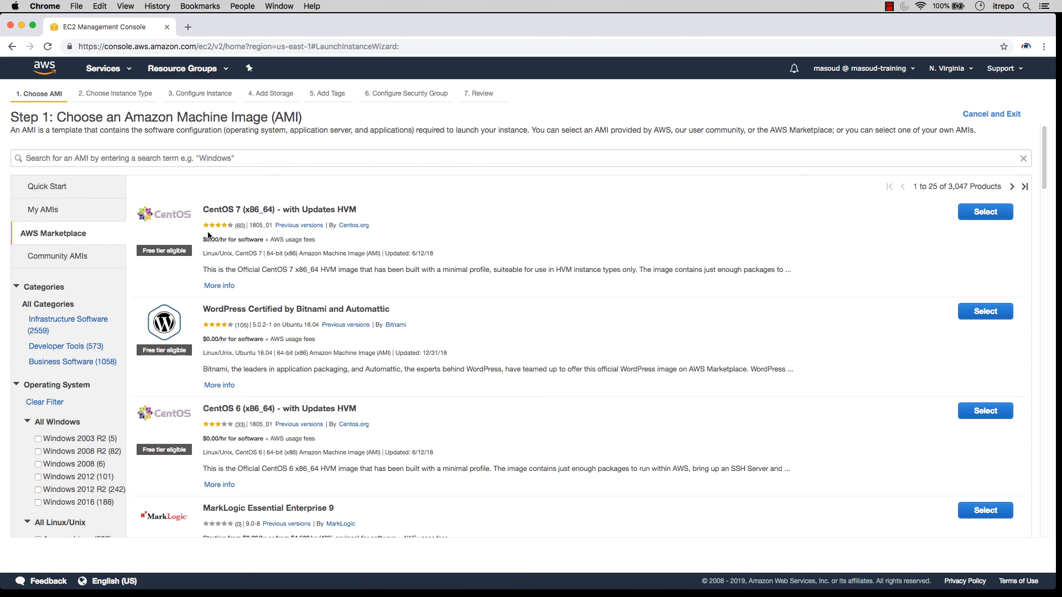
{"action": "left_click", "coordinate": [70, 258]}
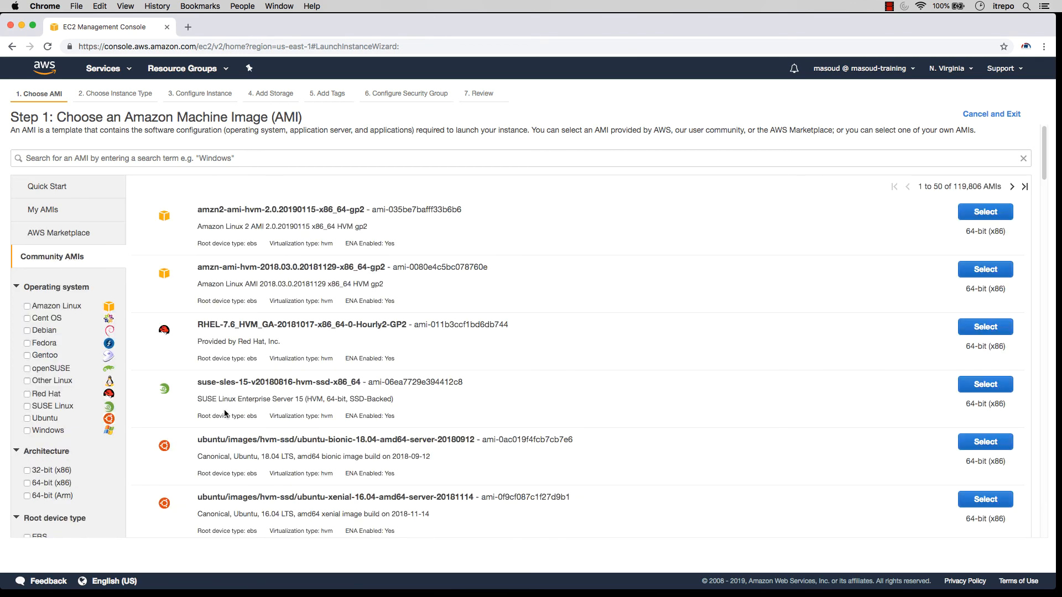
{"action": "left_click", "coordinate": [63, 232]}
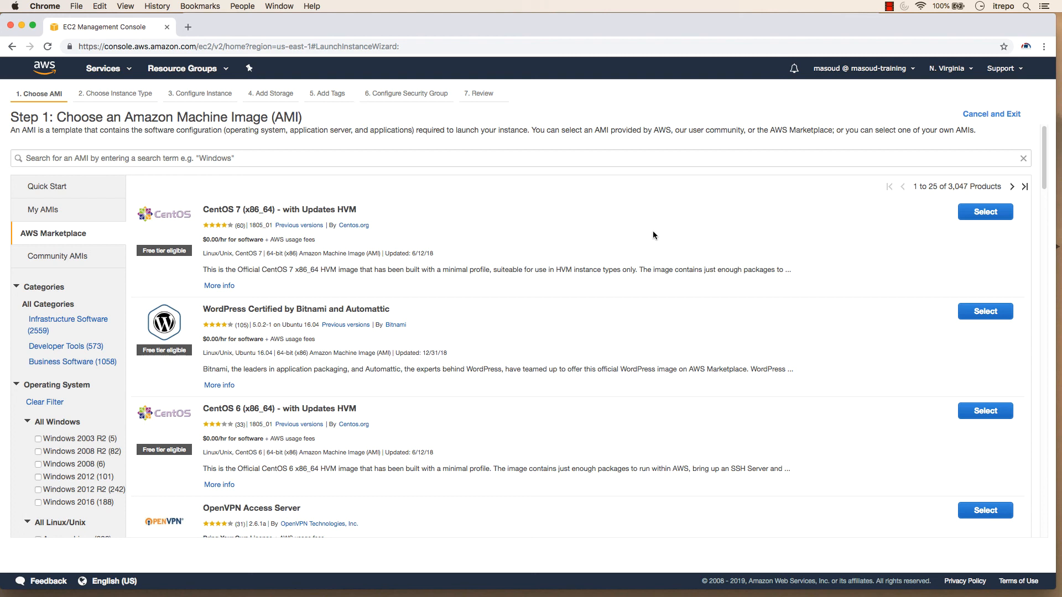
Return to the list of owned AMIs in EC2 and deregister the myenimage AMI
{"action": "left_click", "coordinate": [47, 71]}
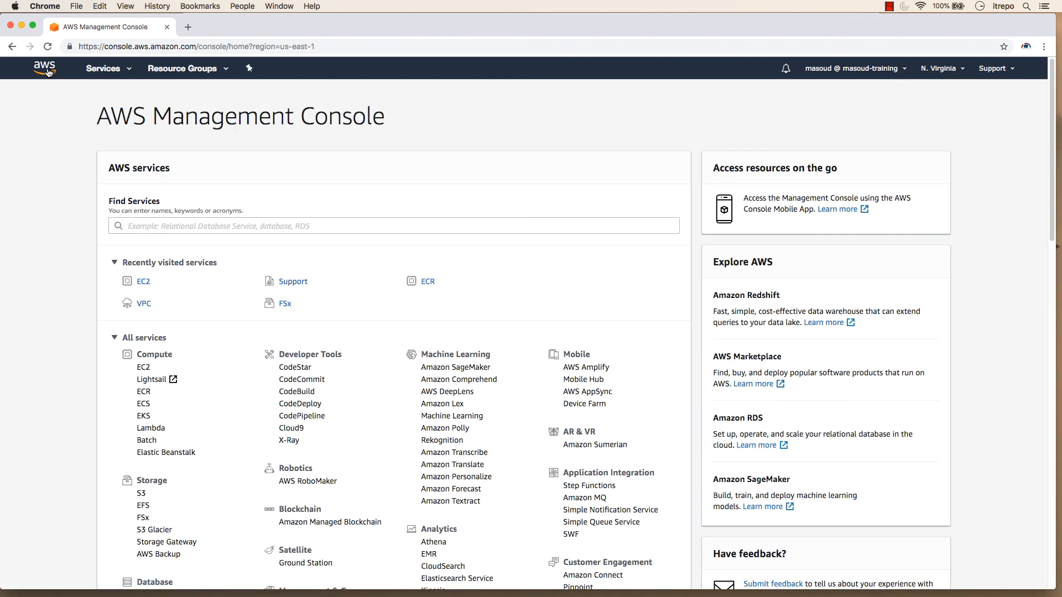
{"action": "left_click", "coordinate": [142, 282]}
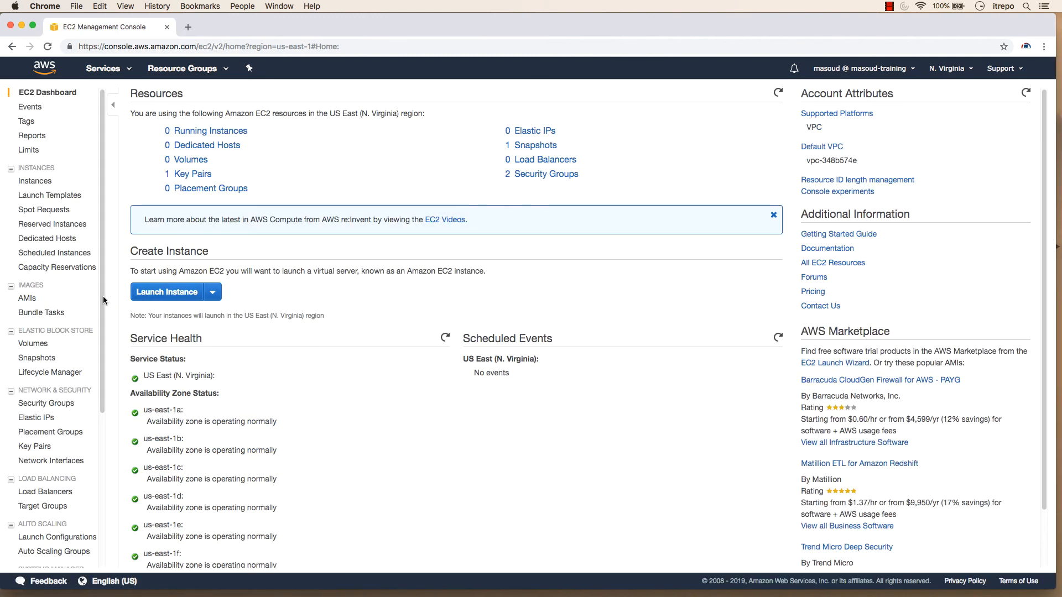
{"action": "left_click", "coordinate": [28, 298]}
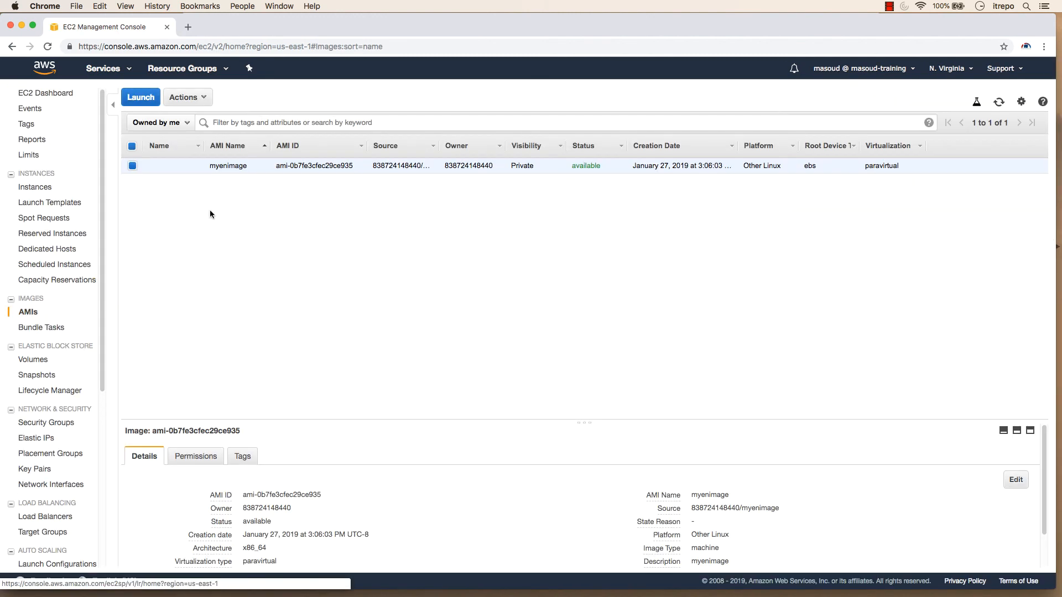
{"action": "right_click", "coordinate": [225, 165]}
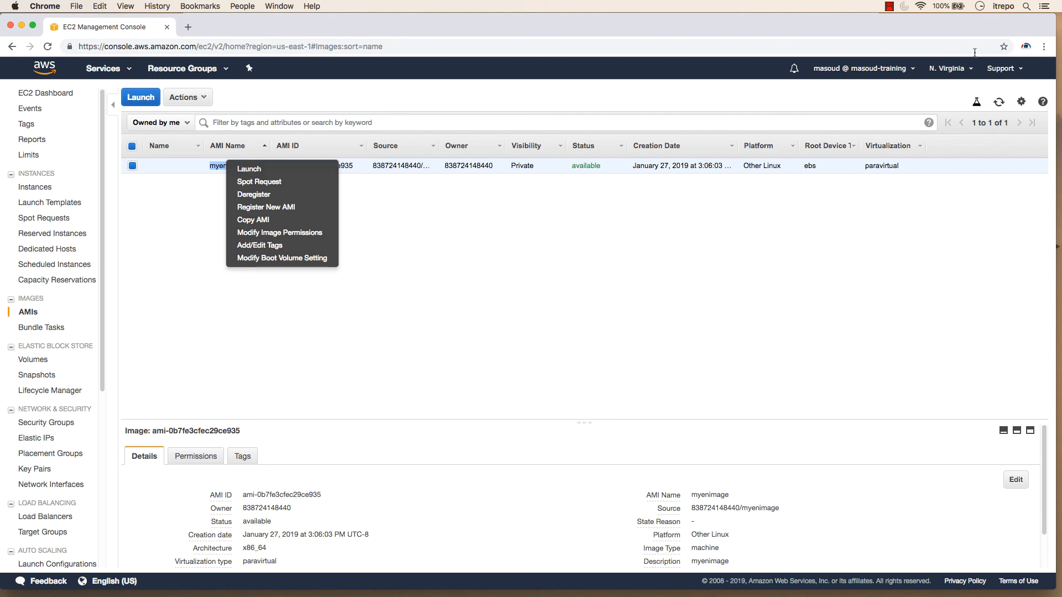
{"action": "left_click", "coordinate": [264, 195]}
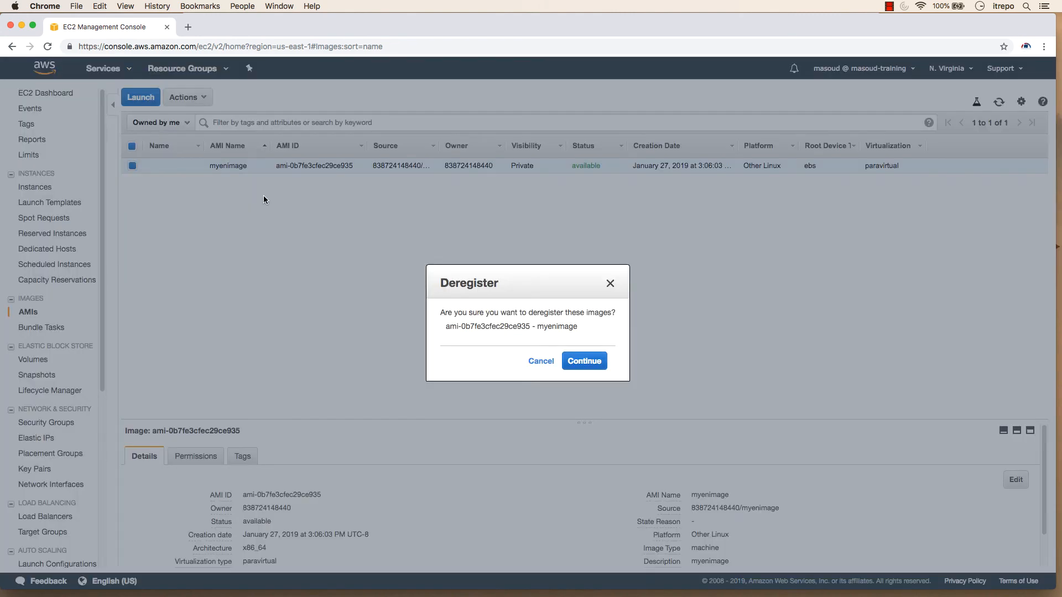
{"action": "left_click", "coordinate": [591, 363]}
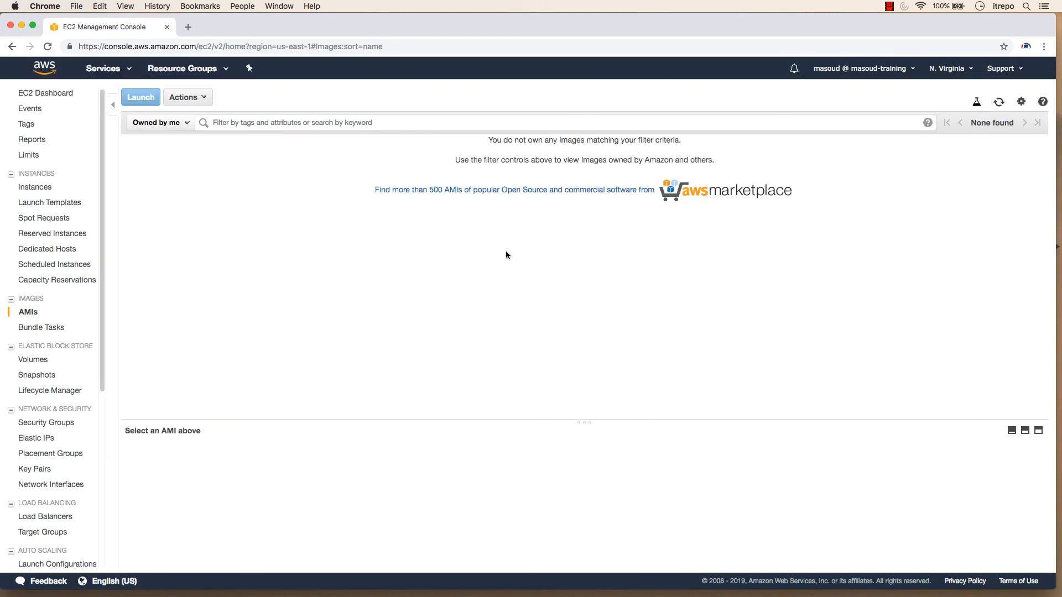
Delete the encrypted snapshot copy in the N. Virginia region
{"action": "left_click", "coordinate": [33, 375]}
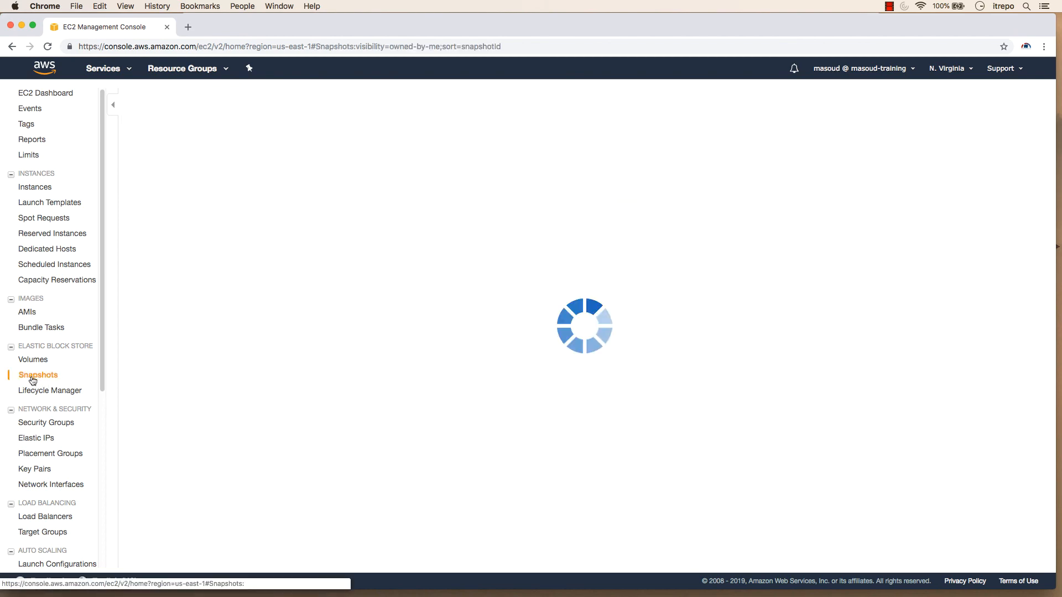
{"action": "right_click", "coordinate": [172, 168]}
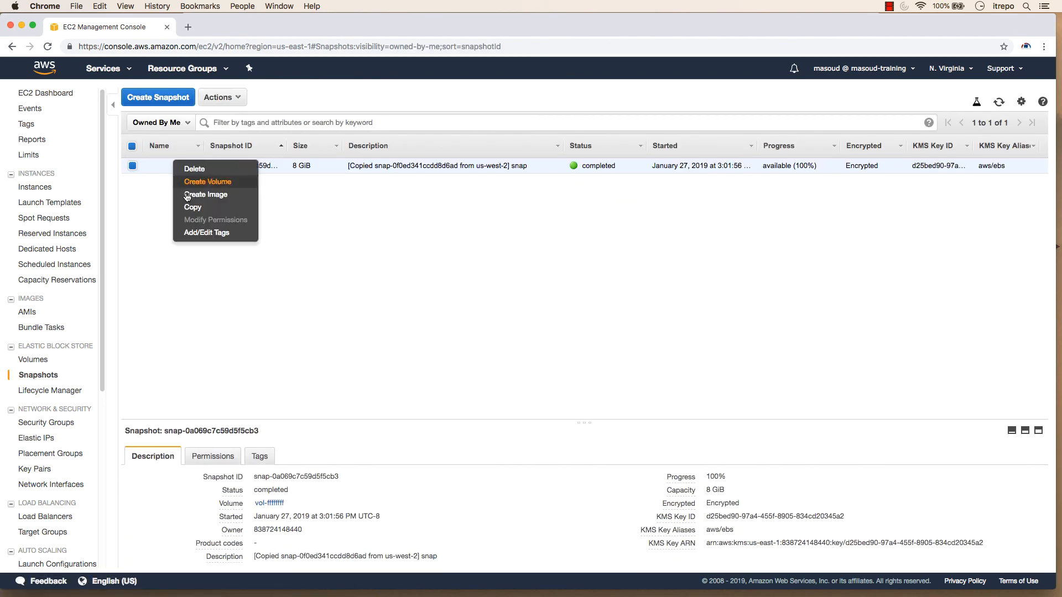
{"action": "left_click", "coordinate": [188, 175]}
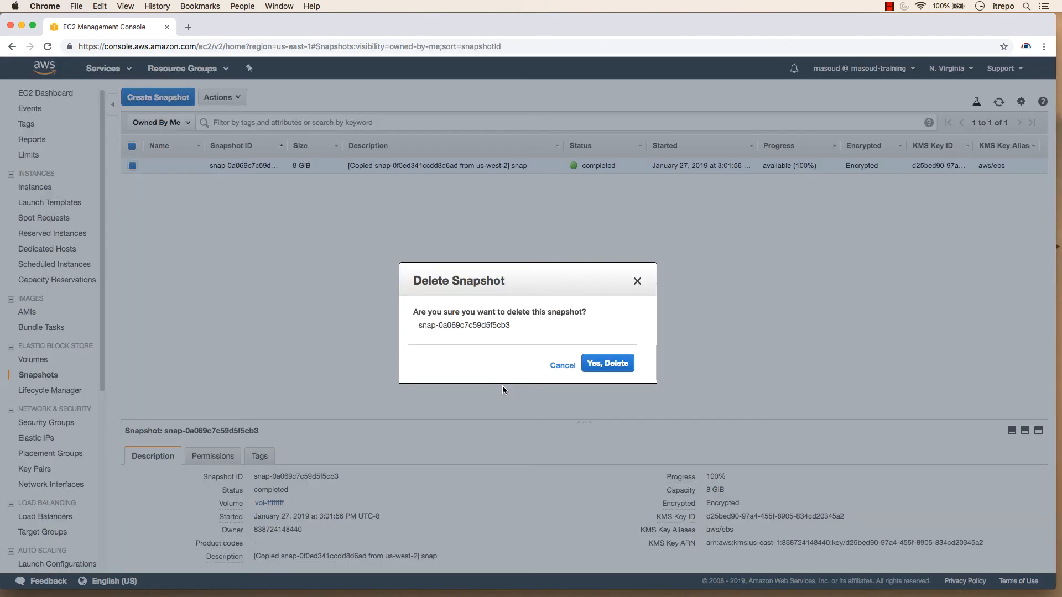
{"action": "left_click", "coordinate": [614, 367]}
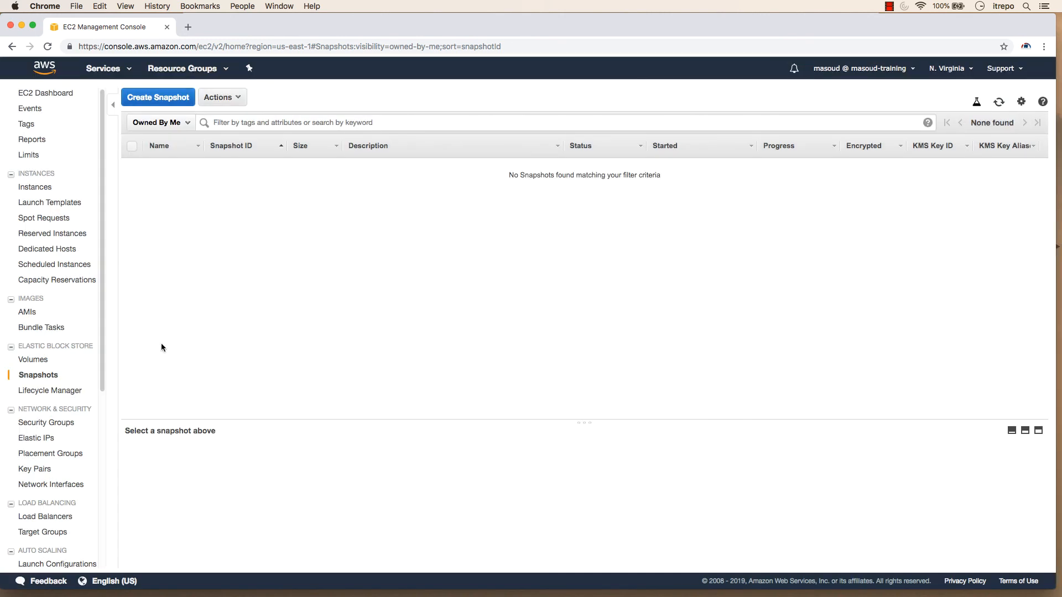
Check N. Virginia for remaining volumes and AMIs, and switch the console to the US West (Oregon) region
{"action": "left_click", "coordinate": [35, 360]}
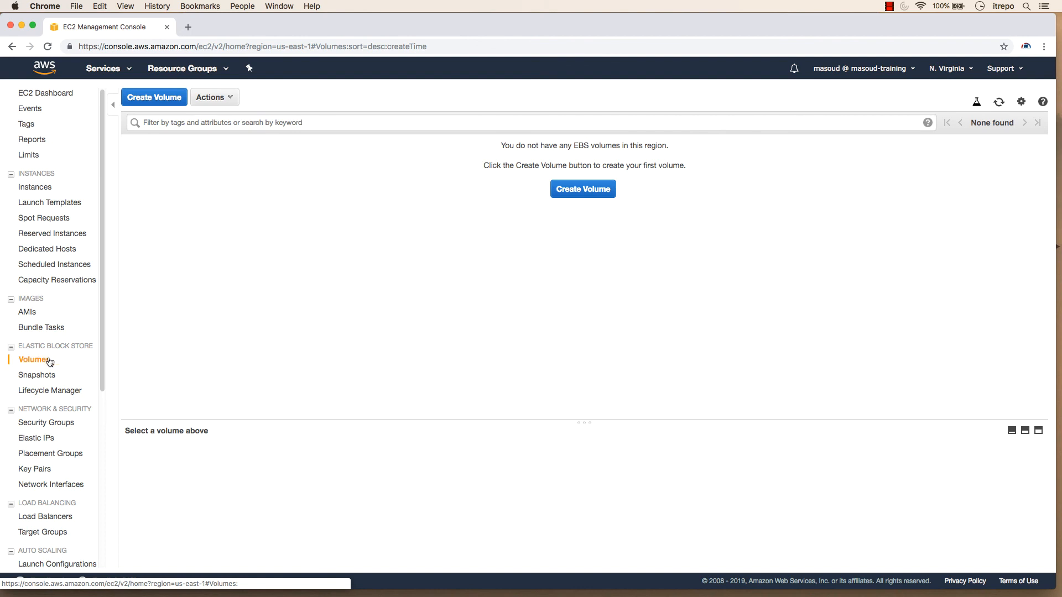
{"action": "left_click", "coordinate": [26, 311]}
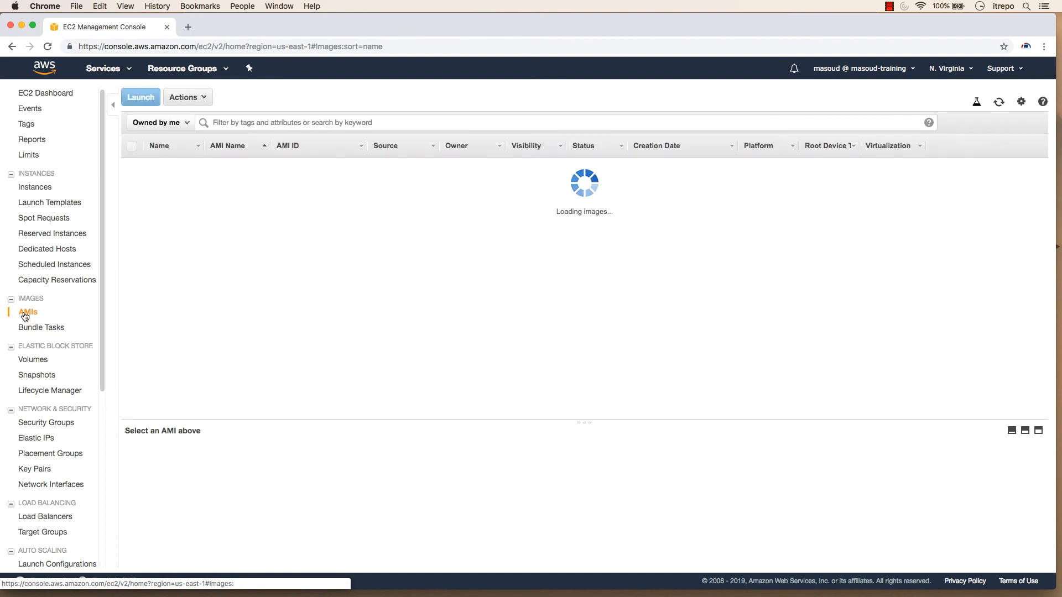
{"action": "left_click", "coordinate": [954, 75]}
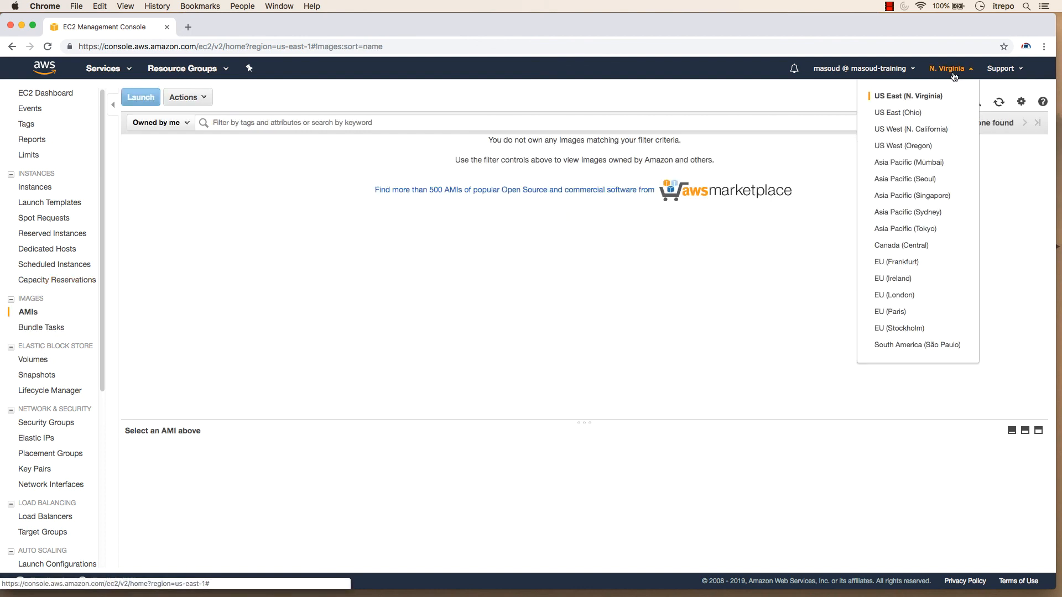
{"action": "left_click", "coordinate": [903, 148]}
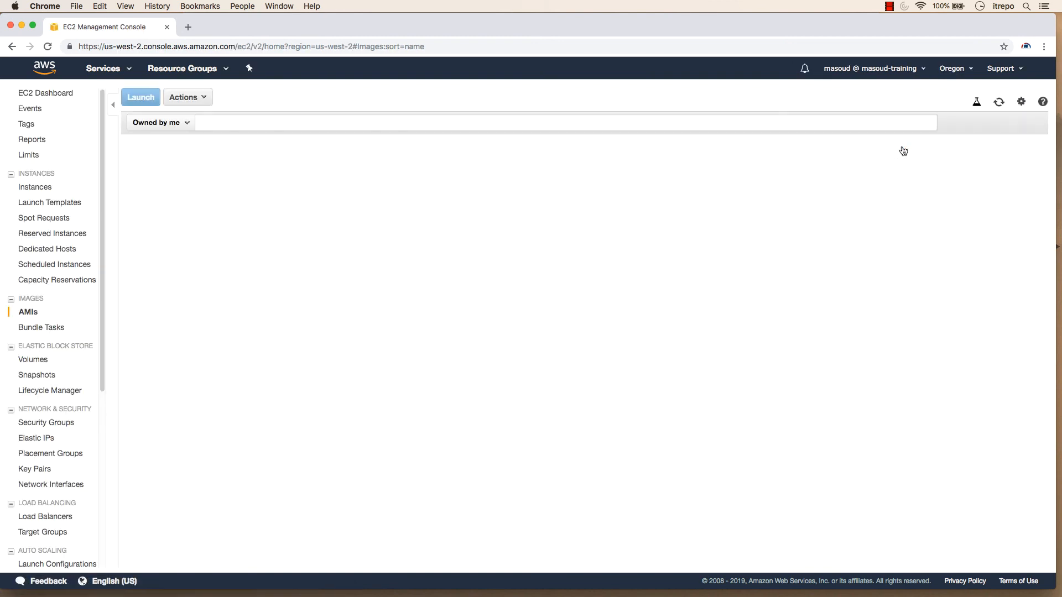